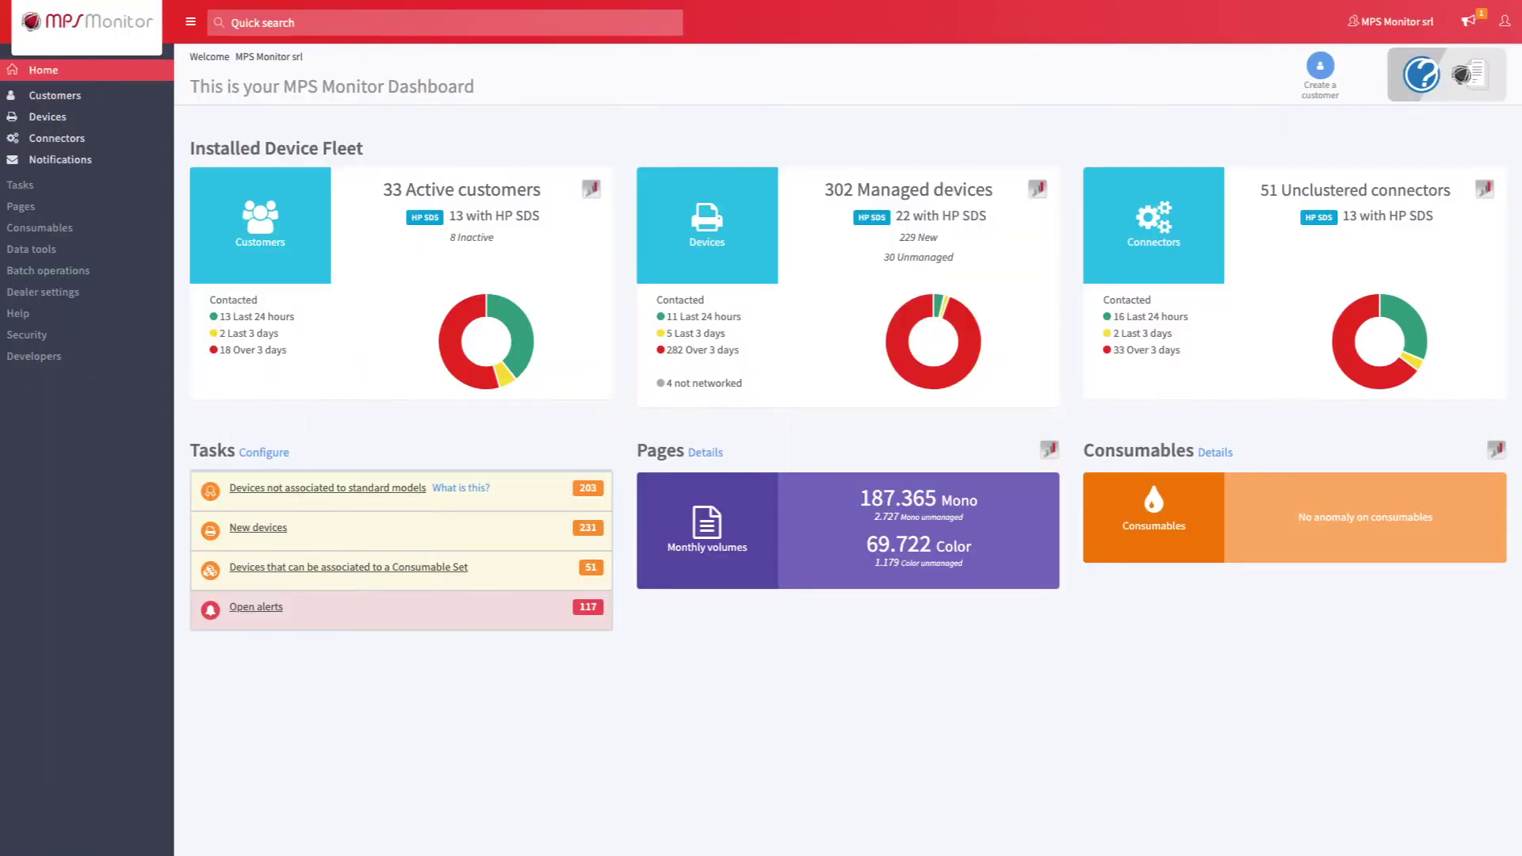
# Step: Go to Tasks and open the Alert to manage list
pyautogui.click(22, 186)
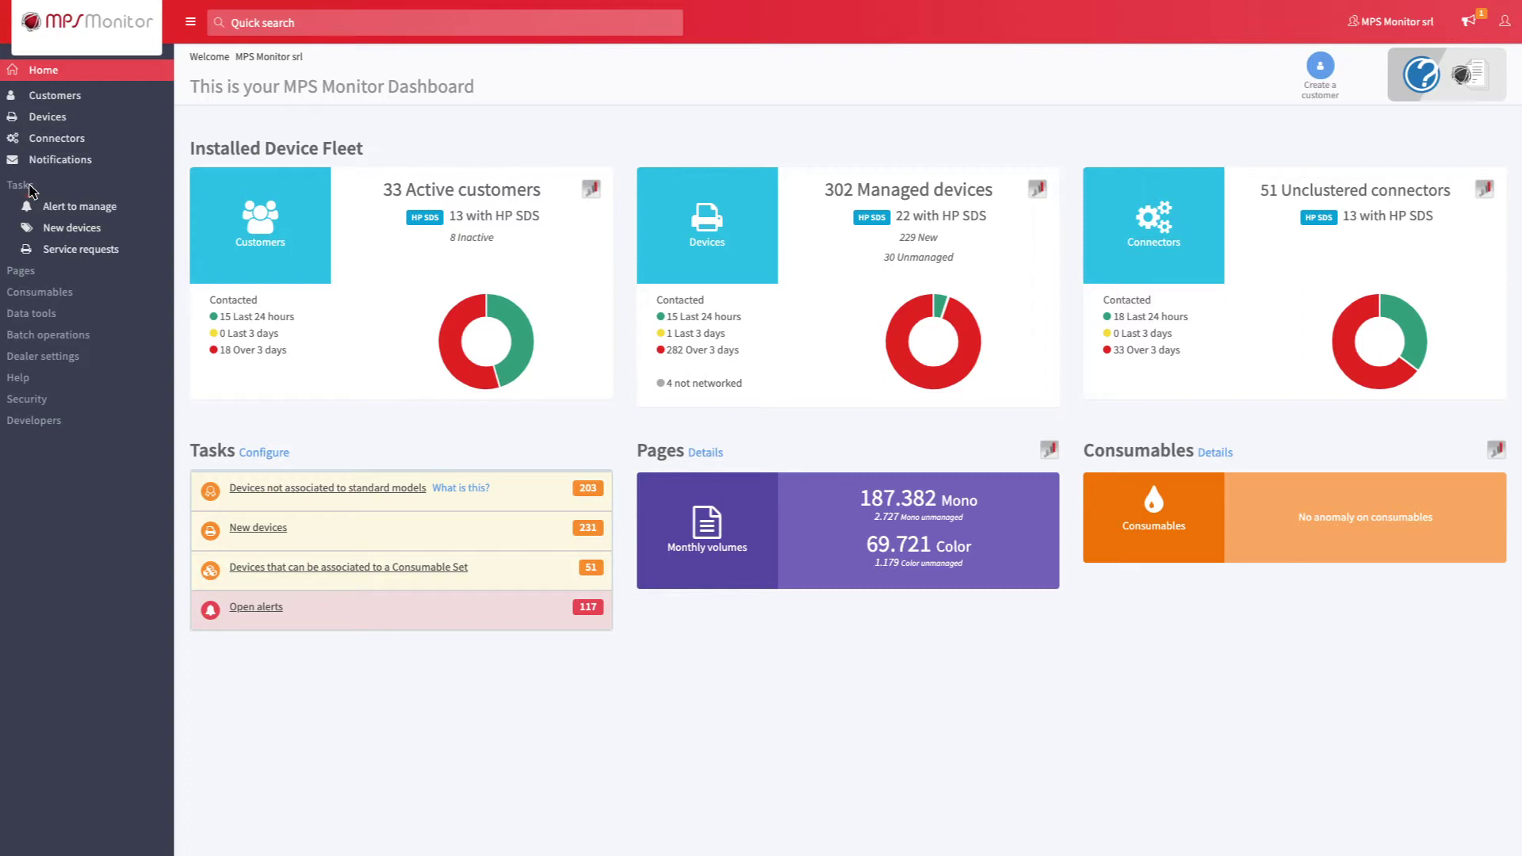
pyautogui.click(72, 207)
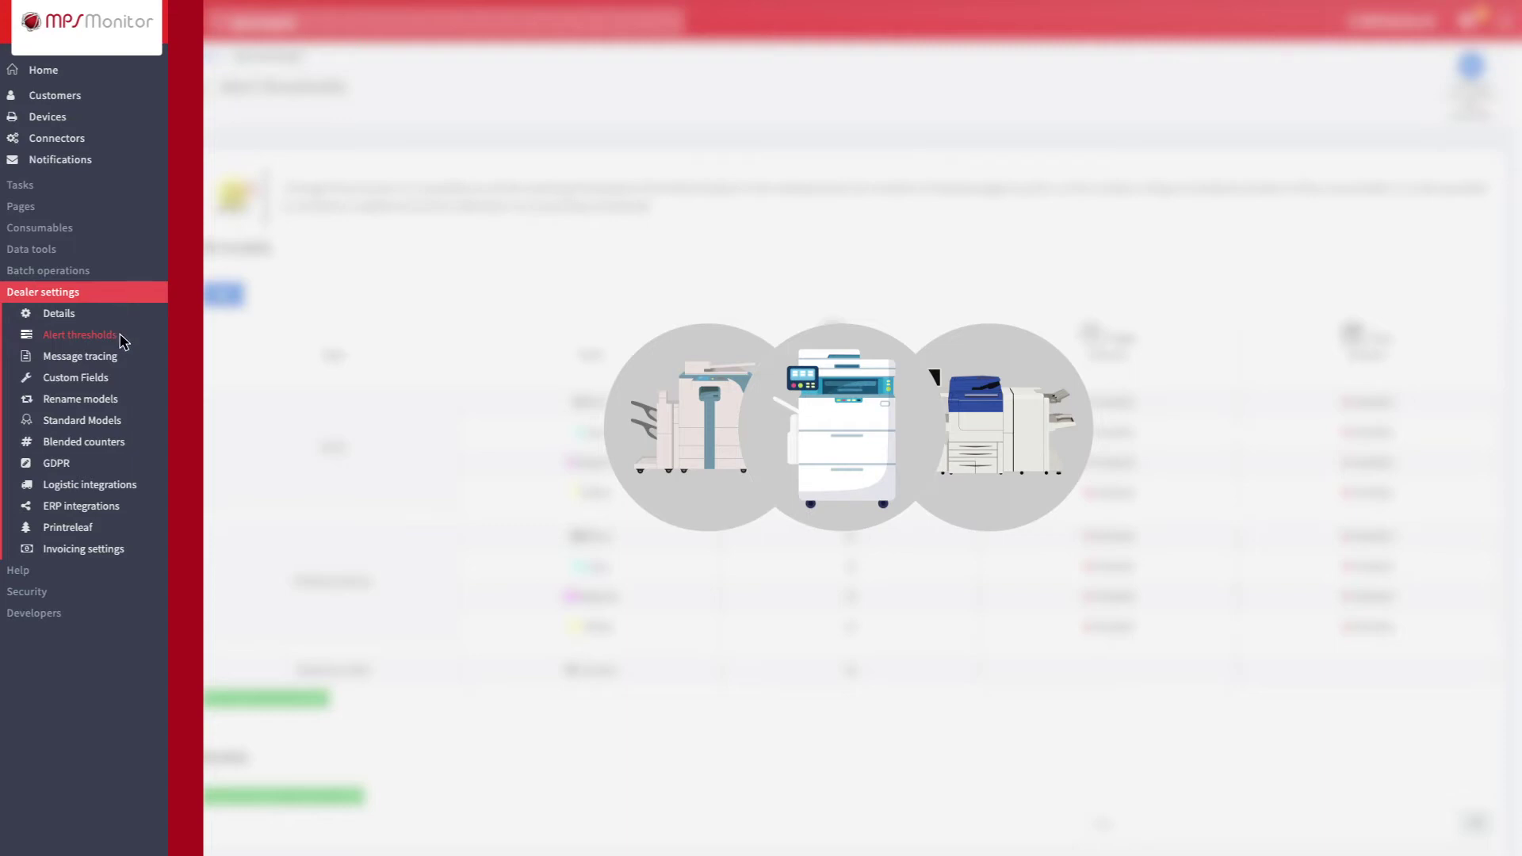
# Step: Open the Alert thresholds page and make the all-models thresholds editable
pyautogui.click(80, 335)
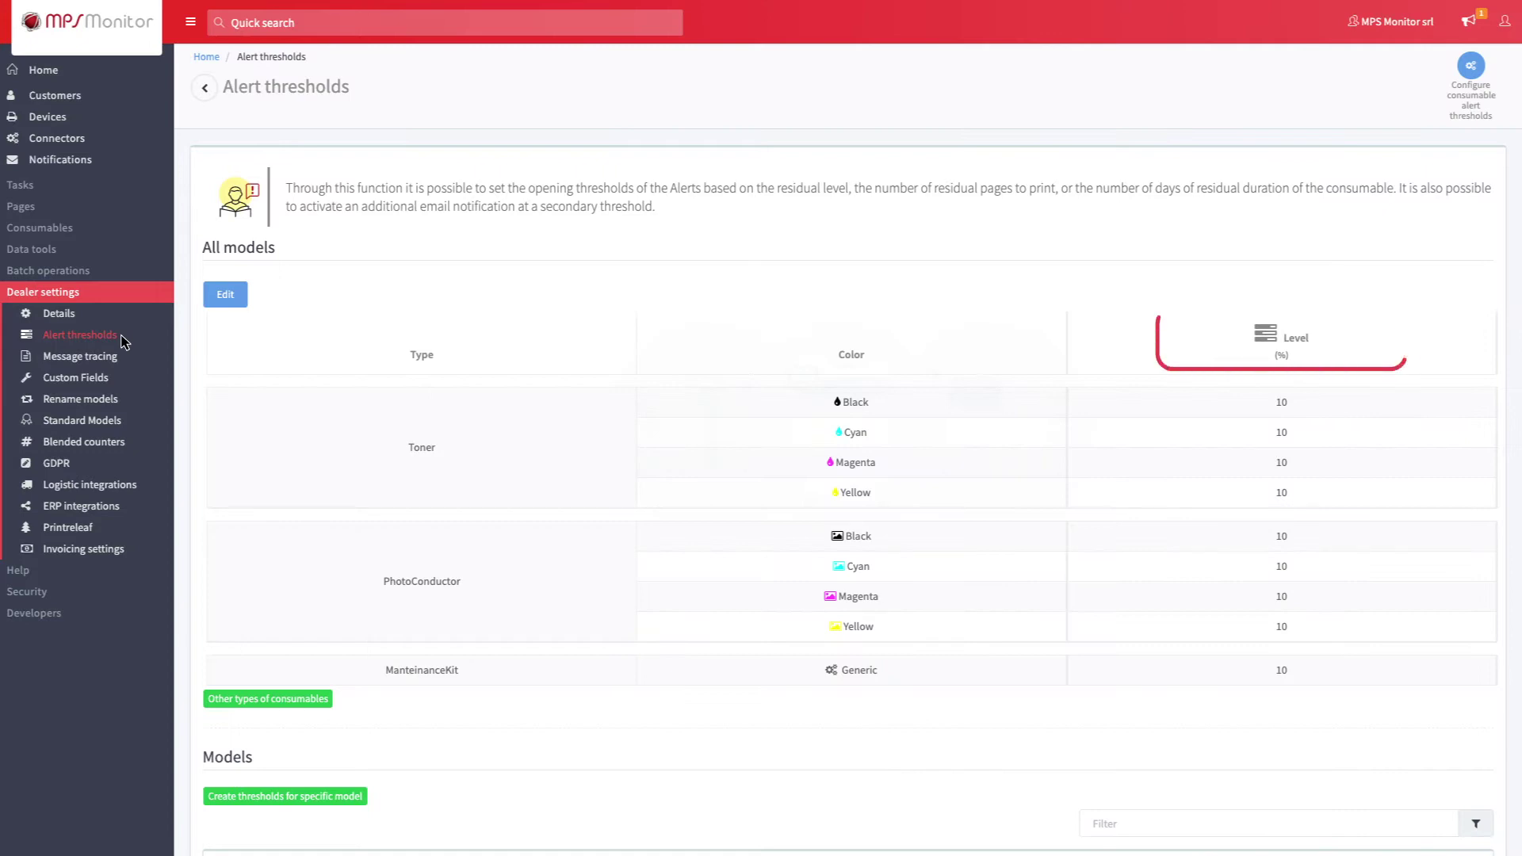
pyautogui.click(239, 297)
pyautogui.write('15')
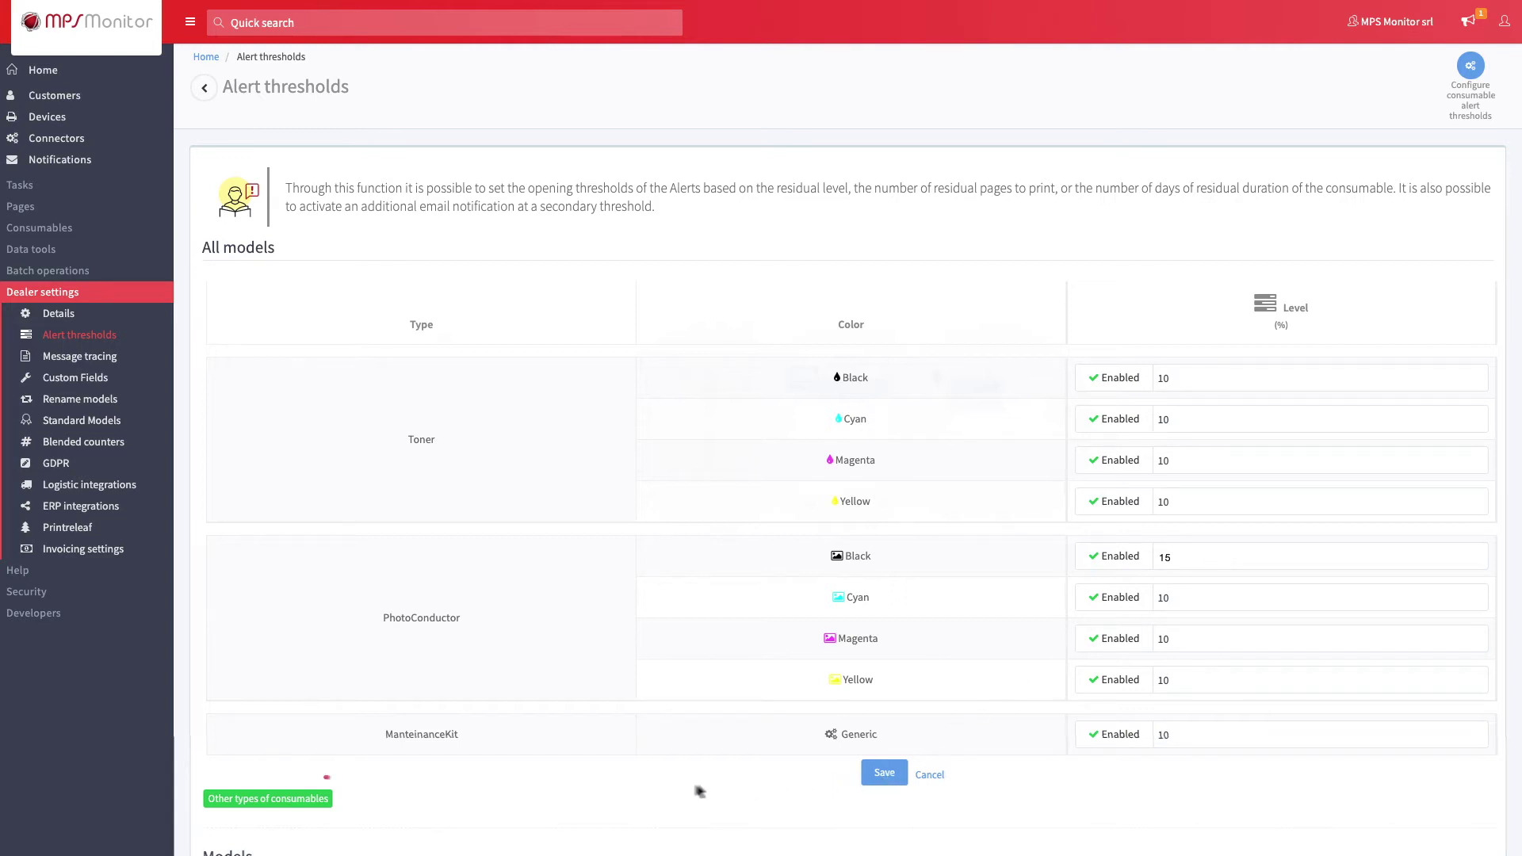
# Step: Save a black TonerCartridge maintenance kit threshold at level 10 under Other types of consumables
pyautogui.click(289, 806)
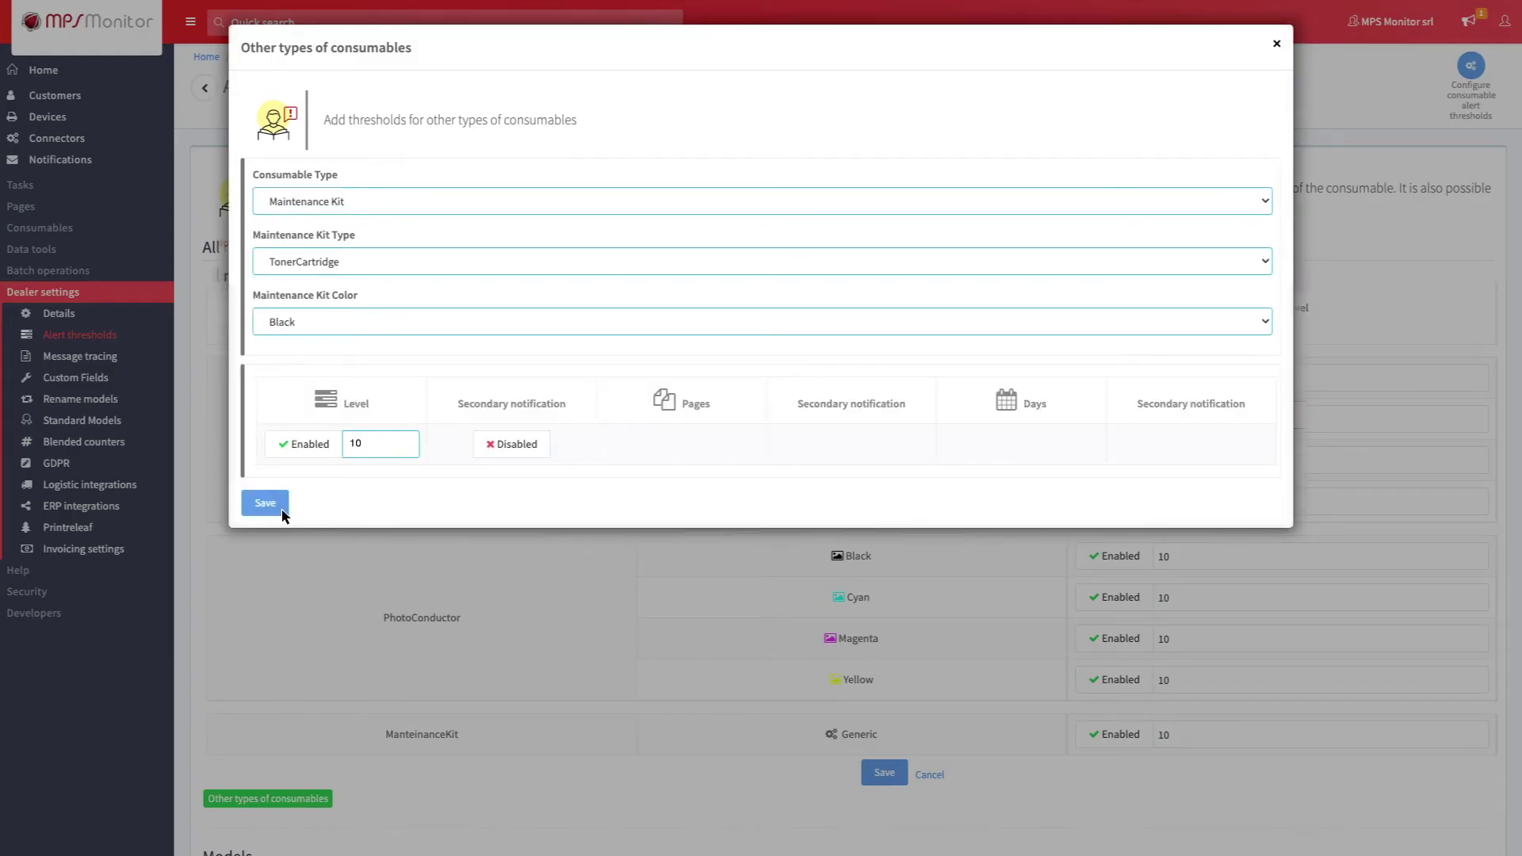
pyautogui.click(266, 503)
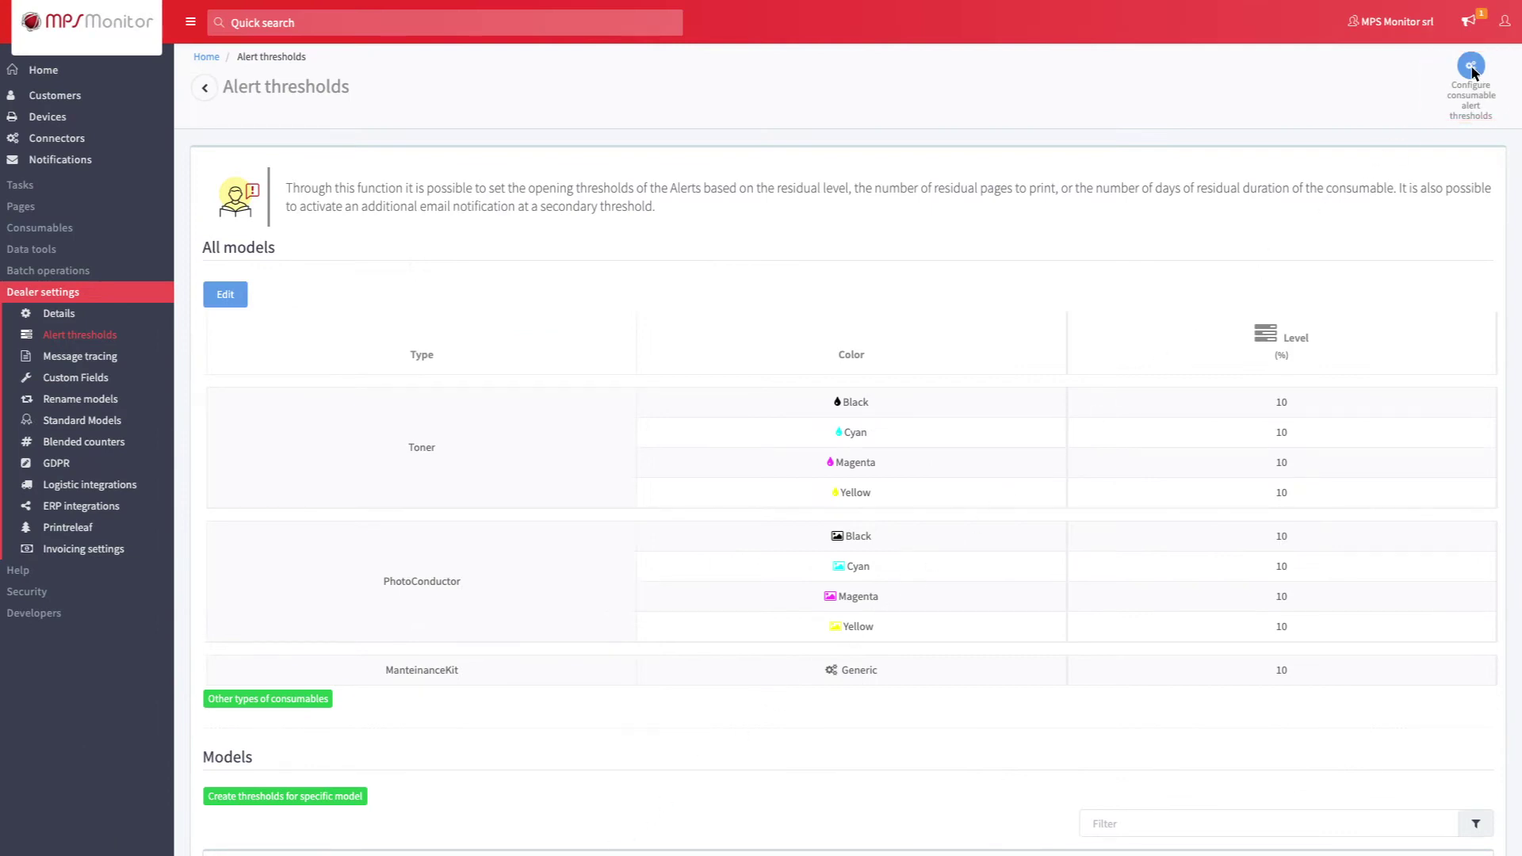
# Step: Enable Pages and Days consumable alert thresholds alongside Level and save the settings
pyautogui.click(1470, 72)
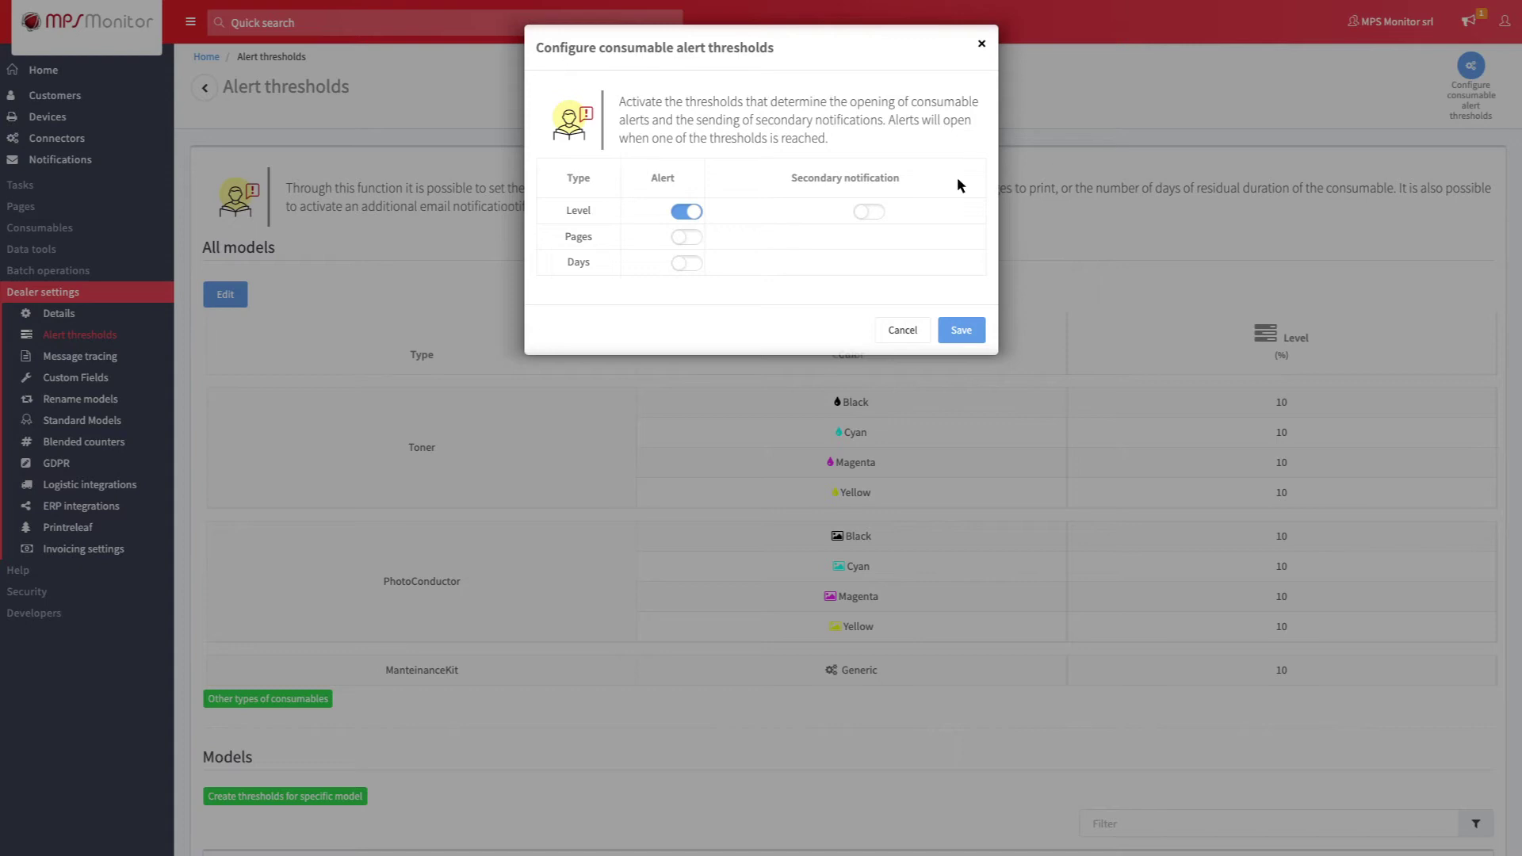
pyautogui.click(693, 241)
pyautogui.click(688, 262)
pyautogui.click(962, 329)
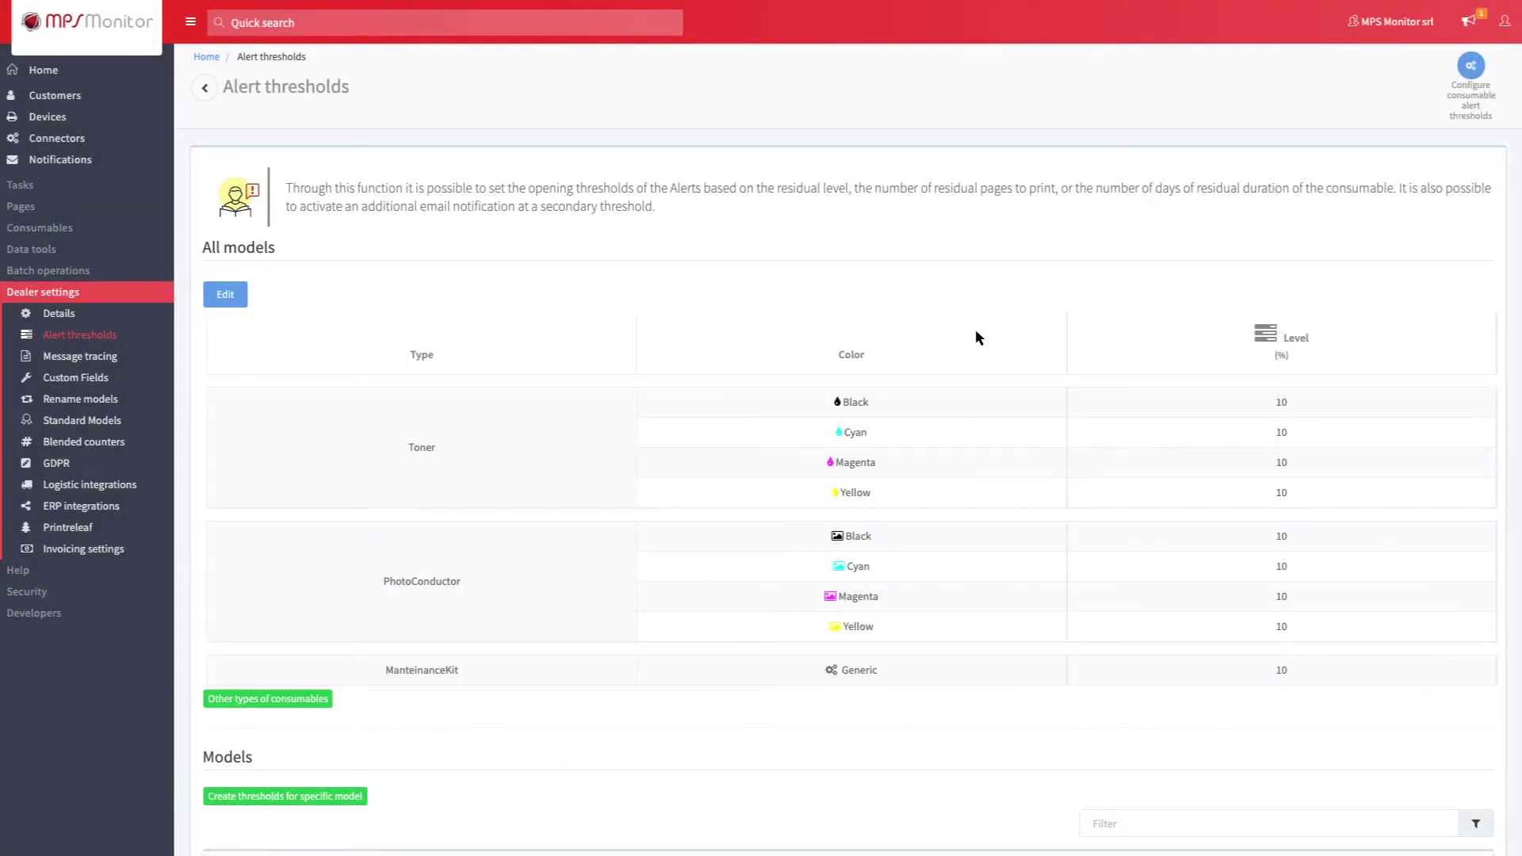
# Step: Turn on 100-page and 30-day thresholds for all-models Toner Black
pyautogui.click(226, 294)
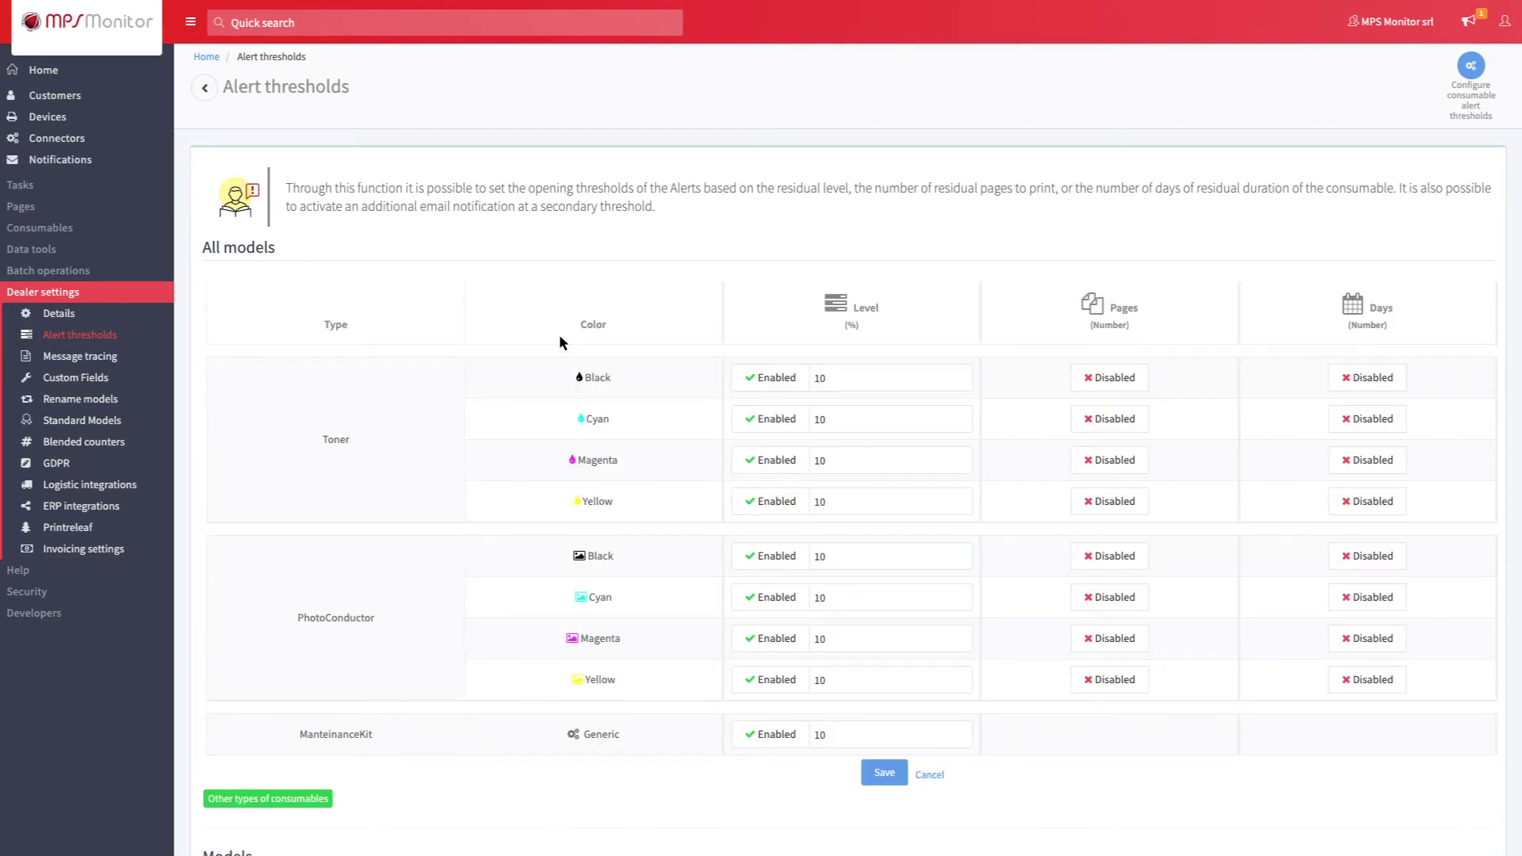
pyautogui.click(1087, 422)
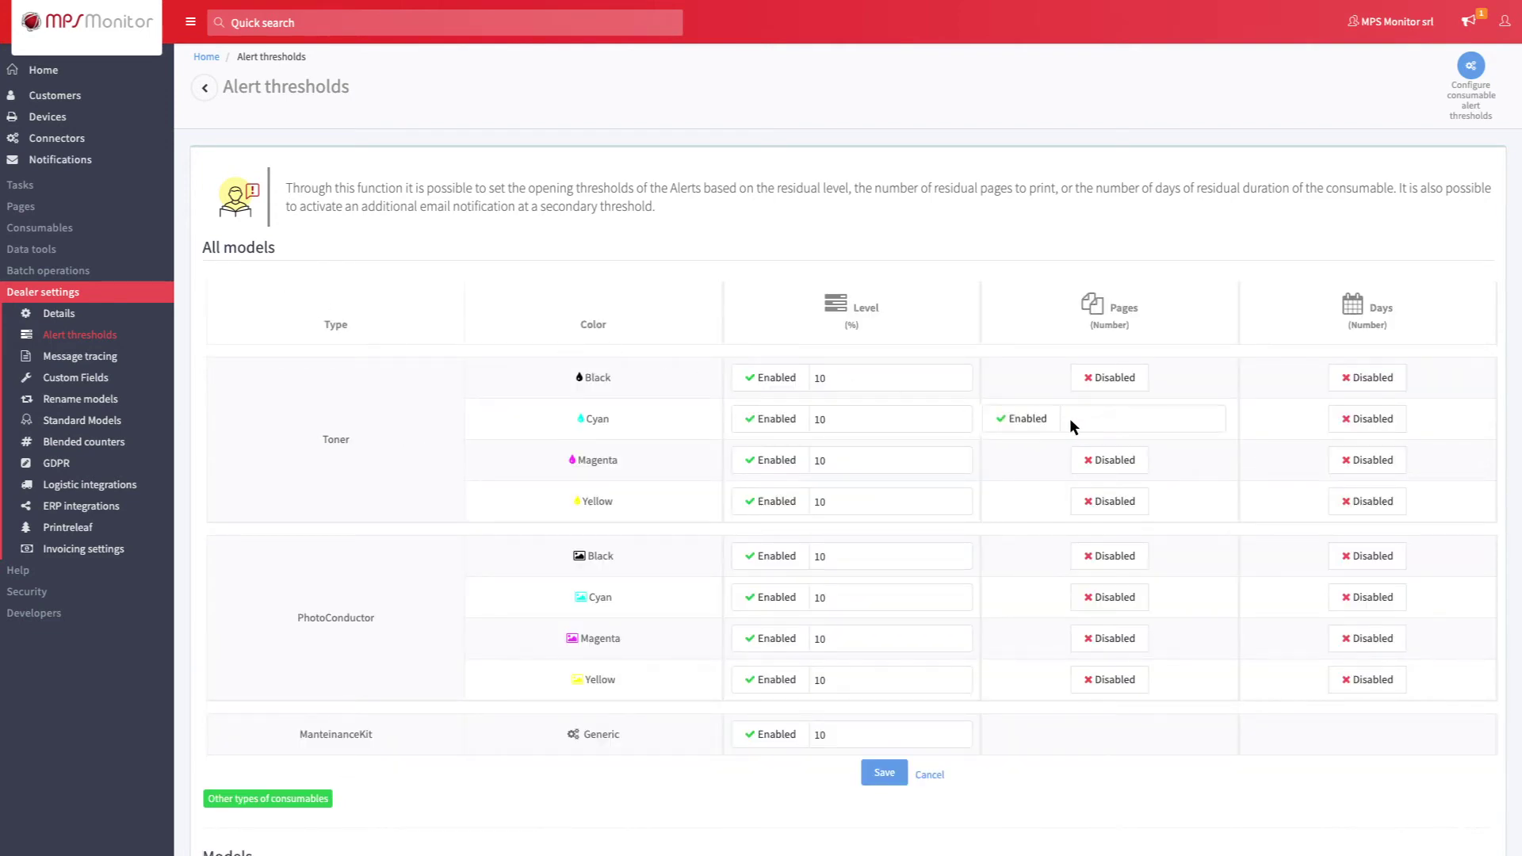
pyautogui.write('100')
pyautogui.click(1331, 415)
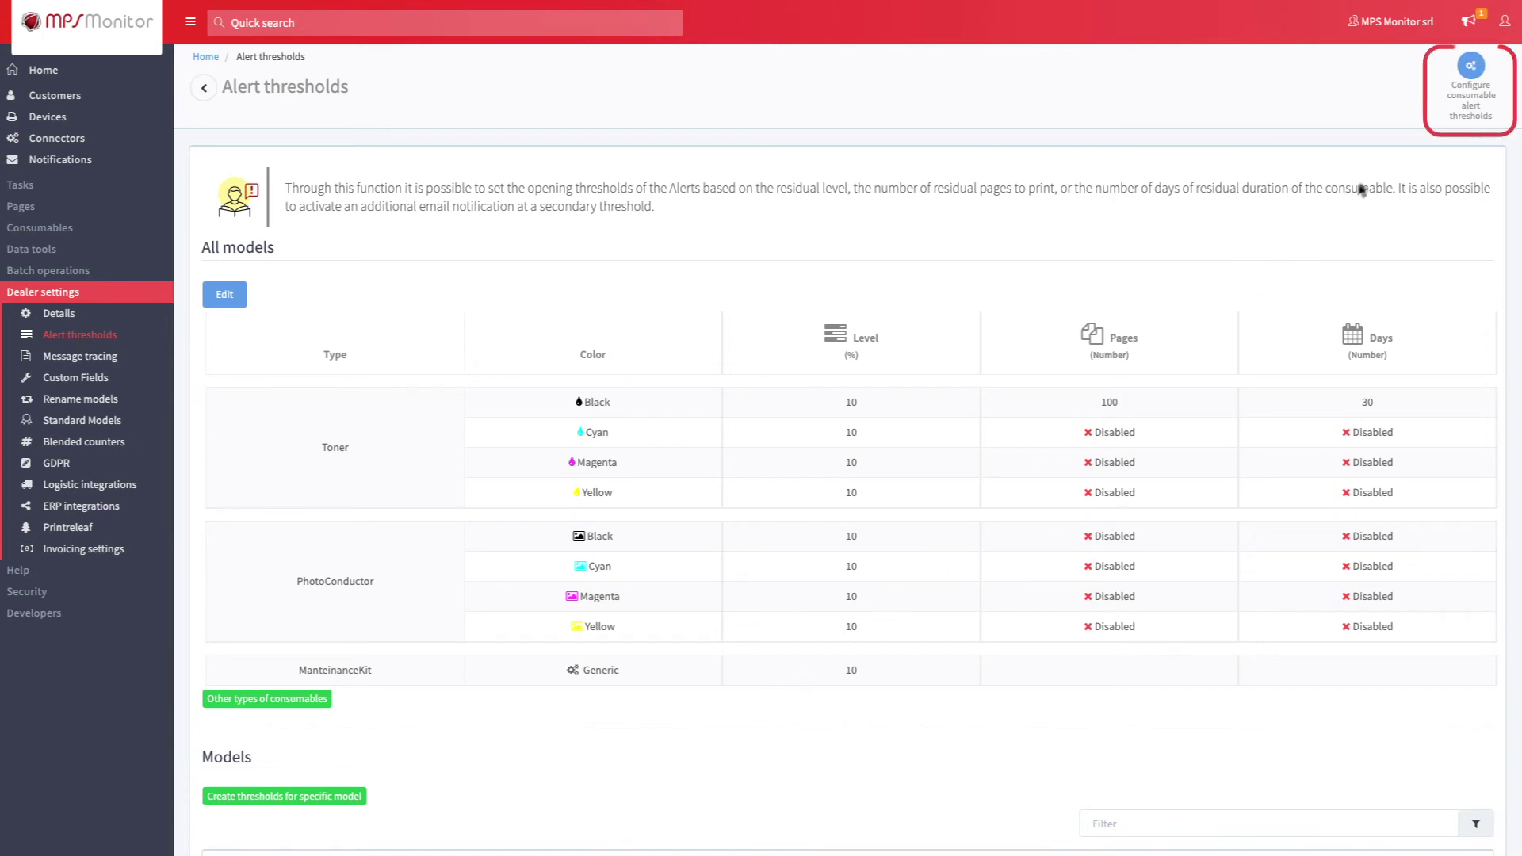
# Step: Switch on secondary notifications in the consumable alert threshold settings and save
pyautogui.click(1498, 68)
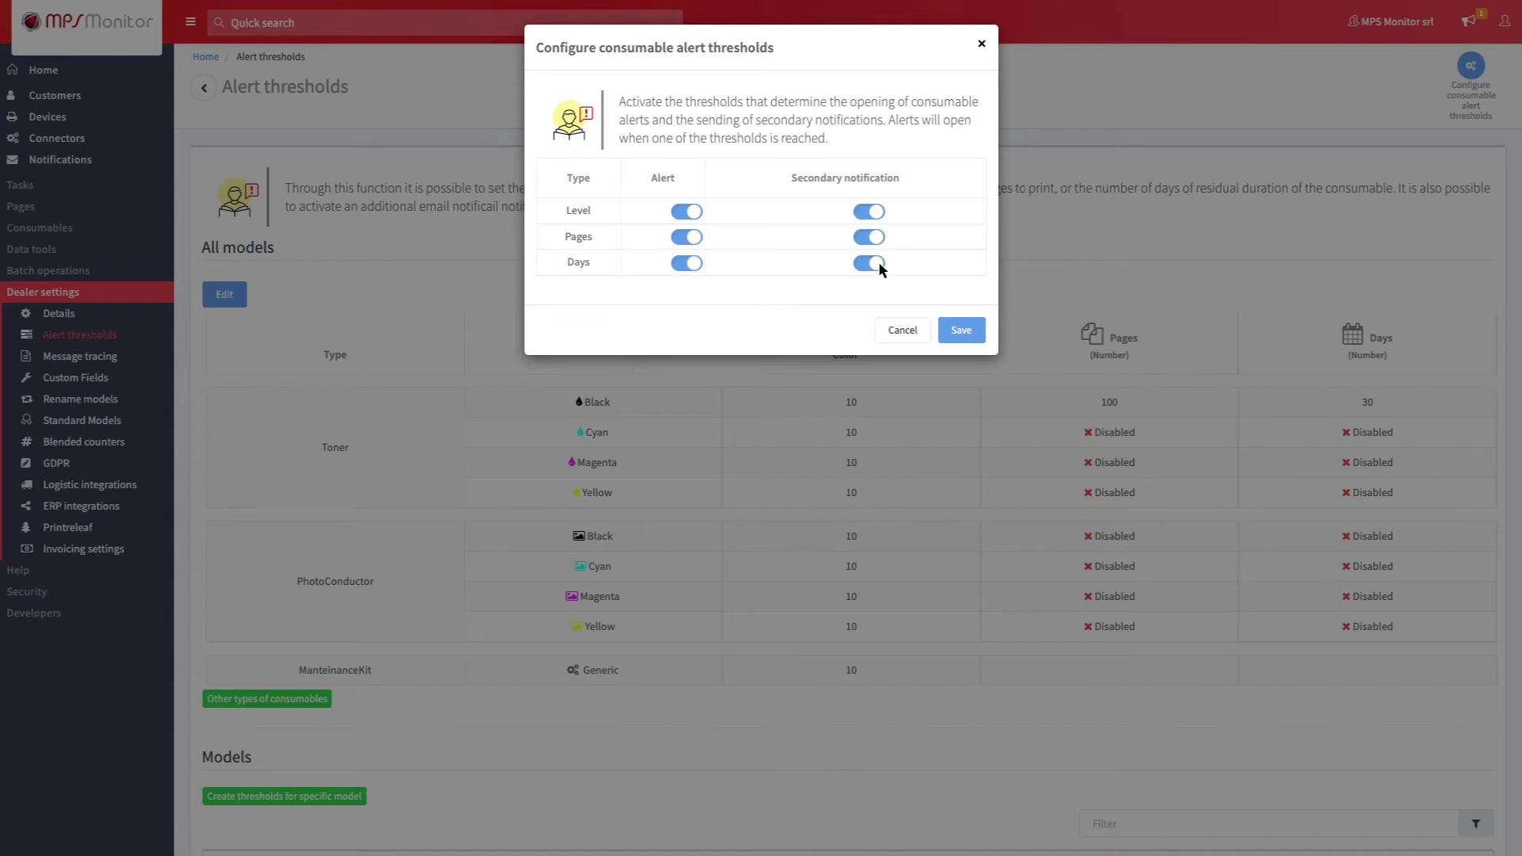
pyautogui.click(978, 337)
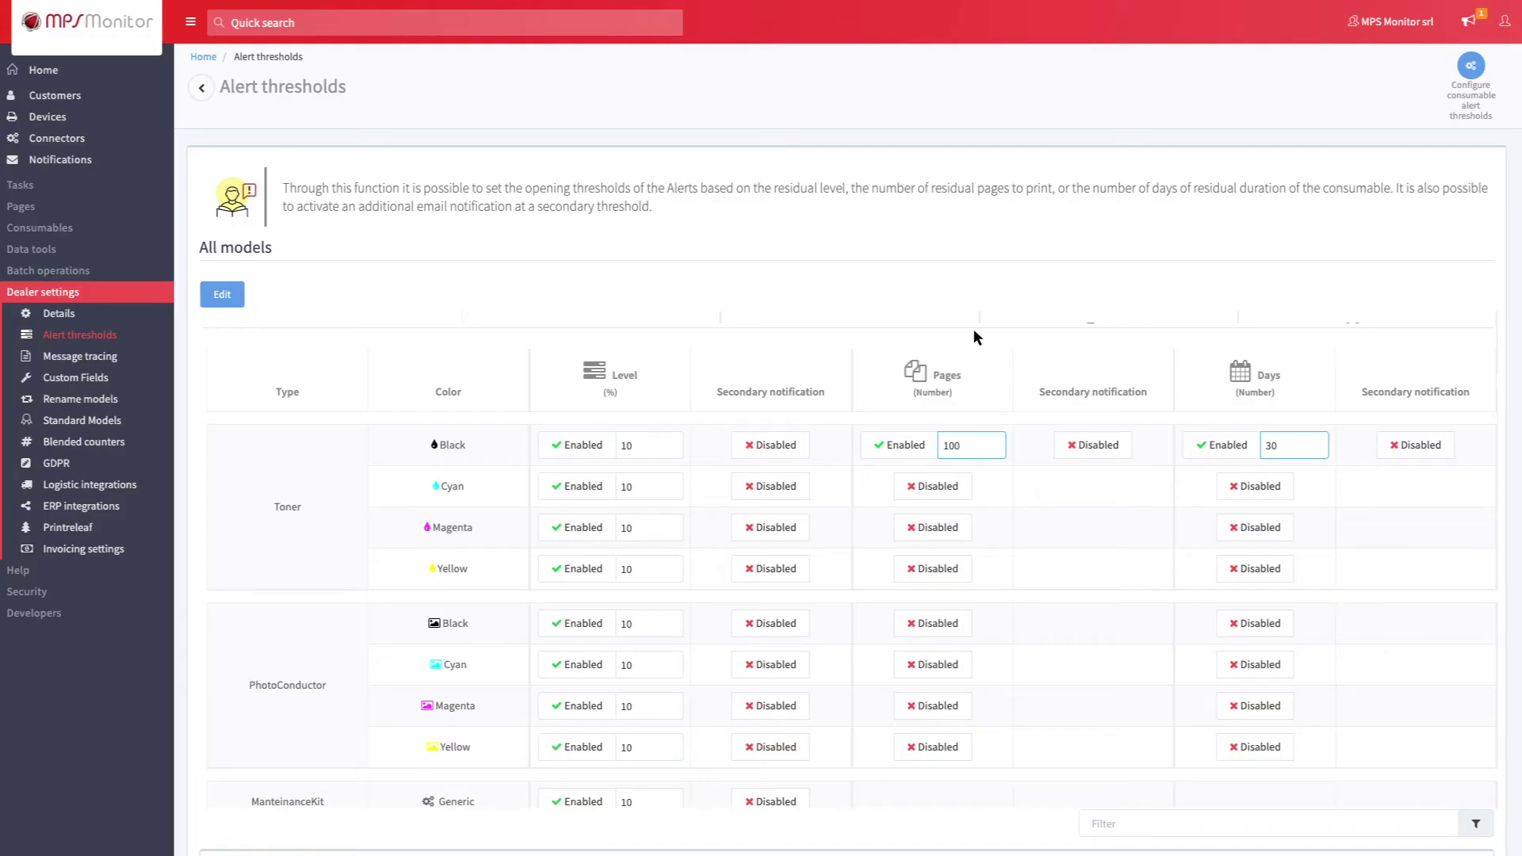
pyautogui.click(226, 293)
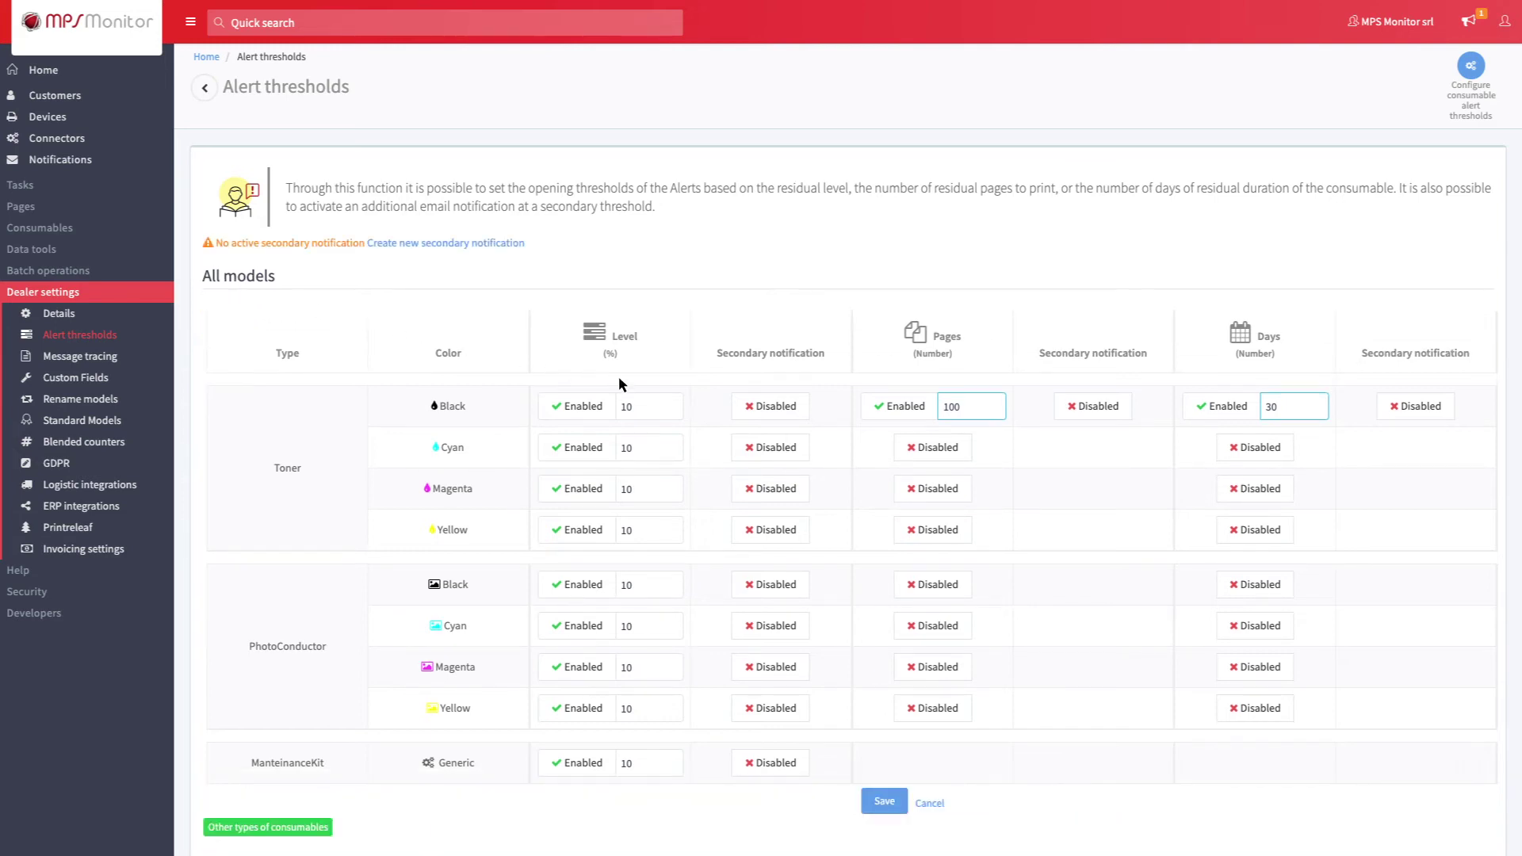
# Step: Give Toner Black secondary notifications of 5% level, 80 pages and 20 days, and save
pyautogui.click(739, 409)
pyautogui.click(788, 406)
pyautogui.write('5')
pyautogui.click(1070, 405)
pyautogui.click(1130, 406)
pyautogui.write('80')
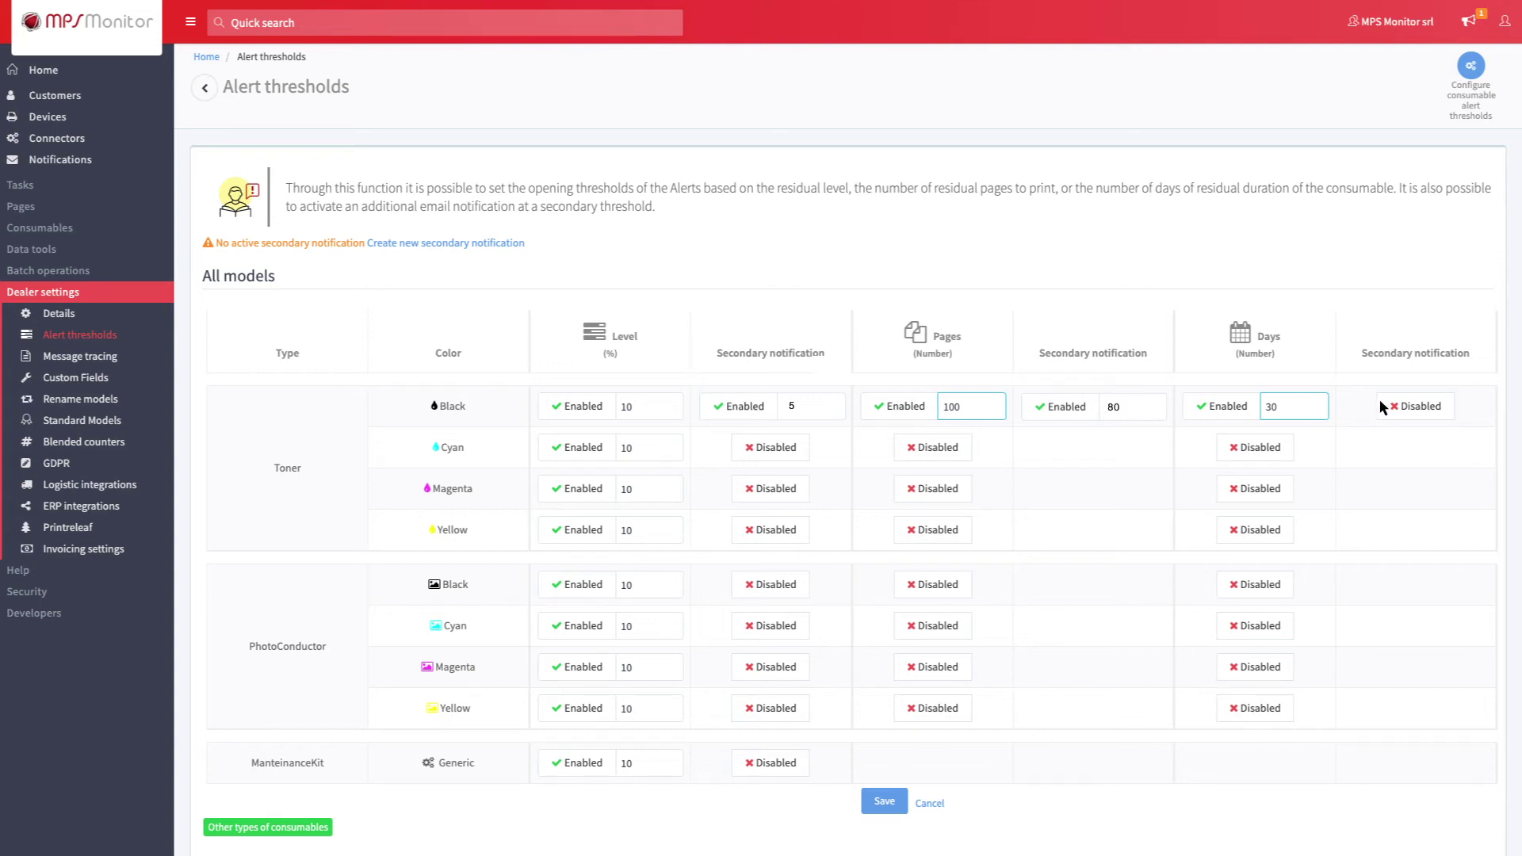
pyautogui.click(1414, 406)
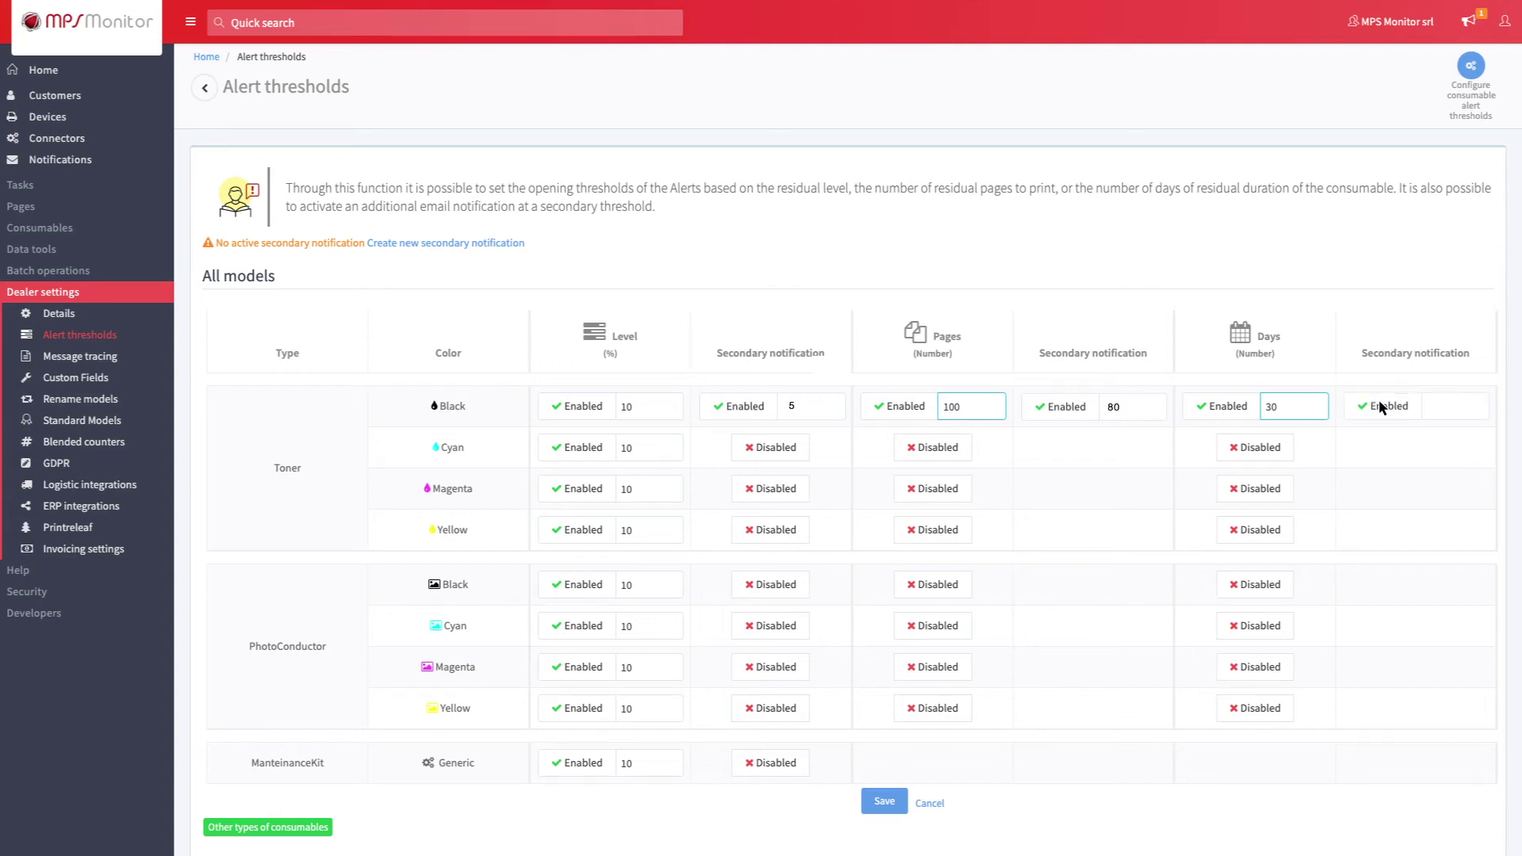
pyautogui.click(884, 803)
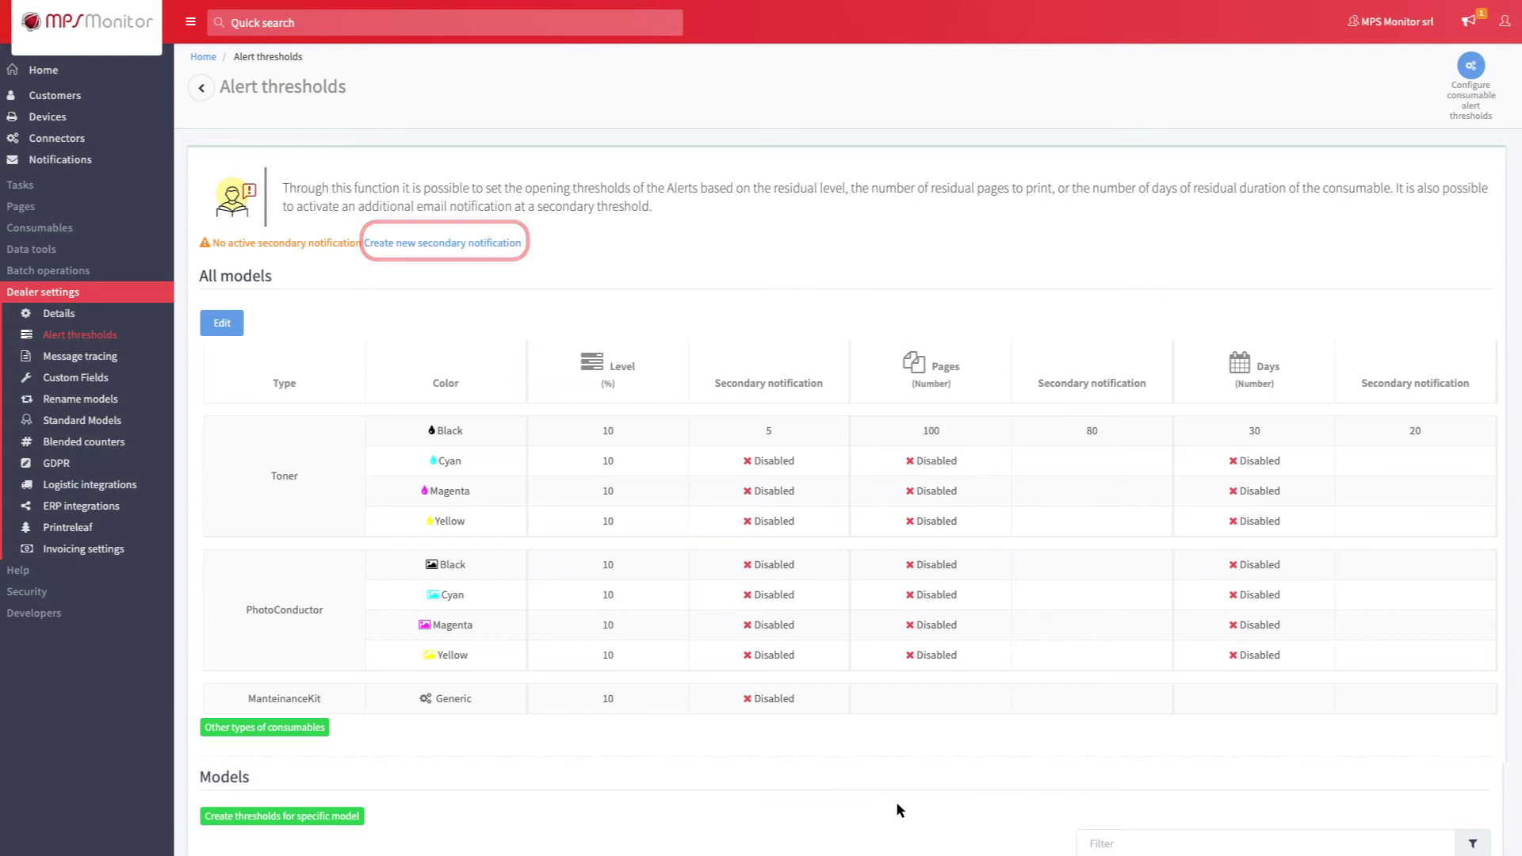
pyautogui.scroll(-2, 897, 801)
pyautogui.scroll(-2, 897, 802)
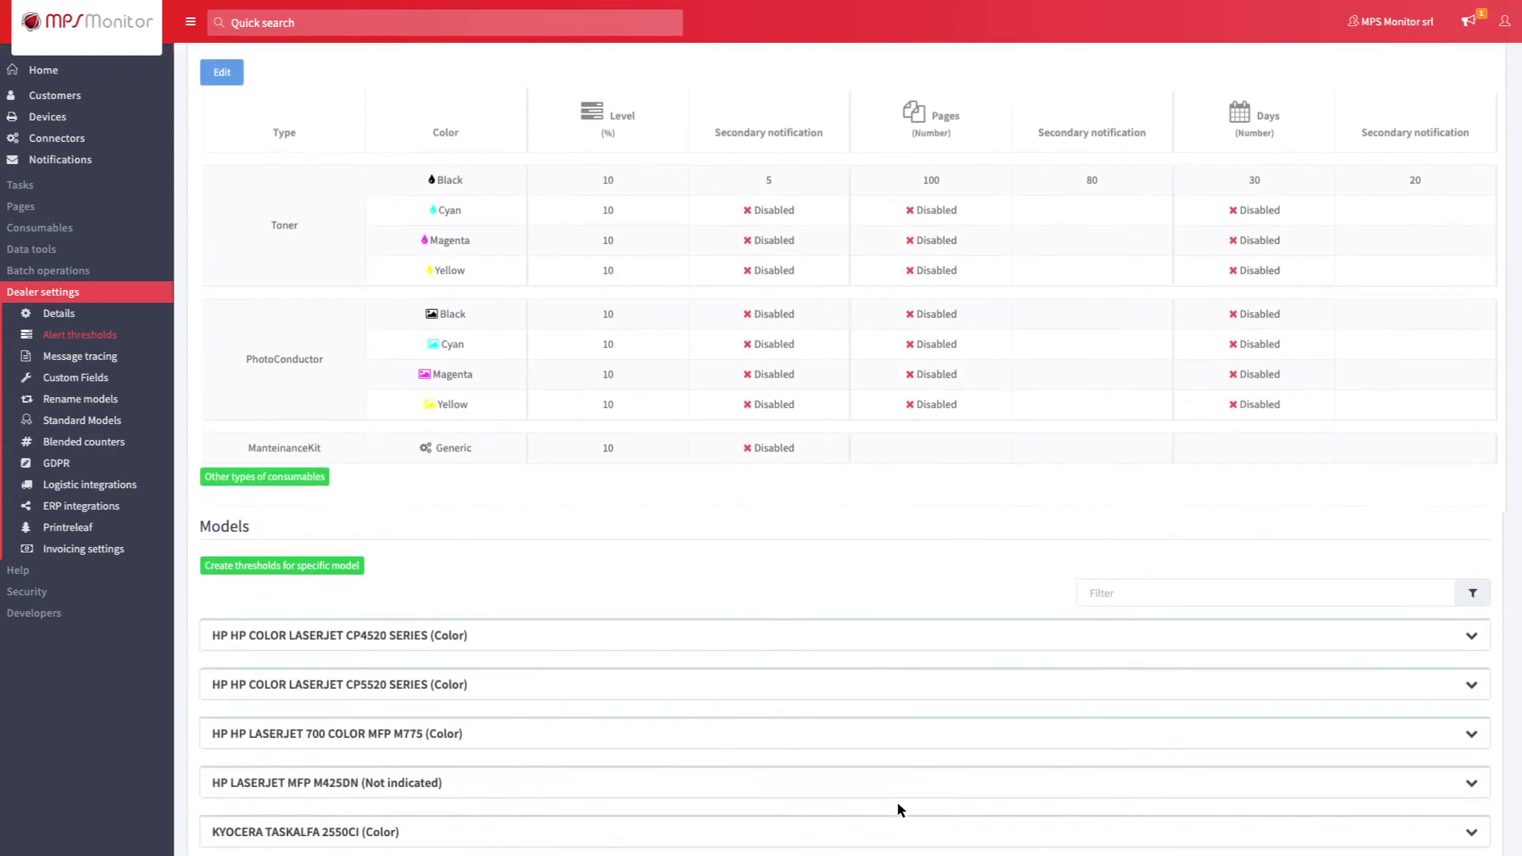
pyautogui.scroll(-1, 897, 803)
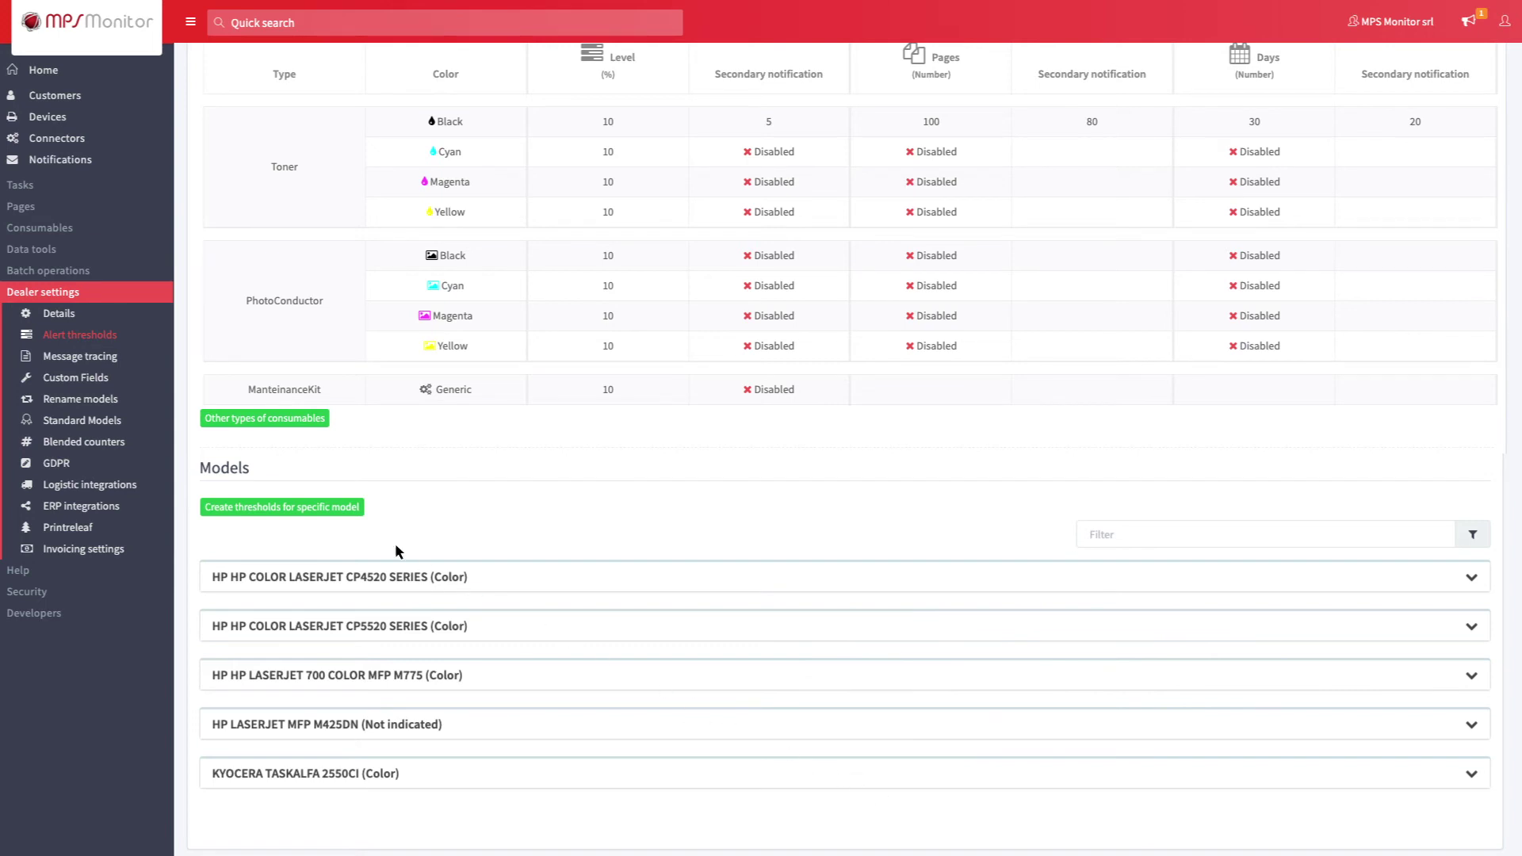
# Step: Start a SAMSUNG CLP-300 (Color) Black toner threshold and move to its Level value
pyautogui.click(321, 511)
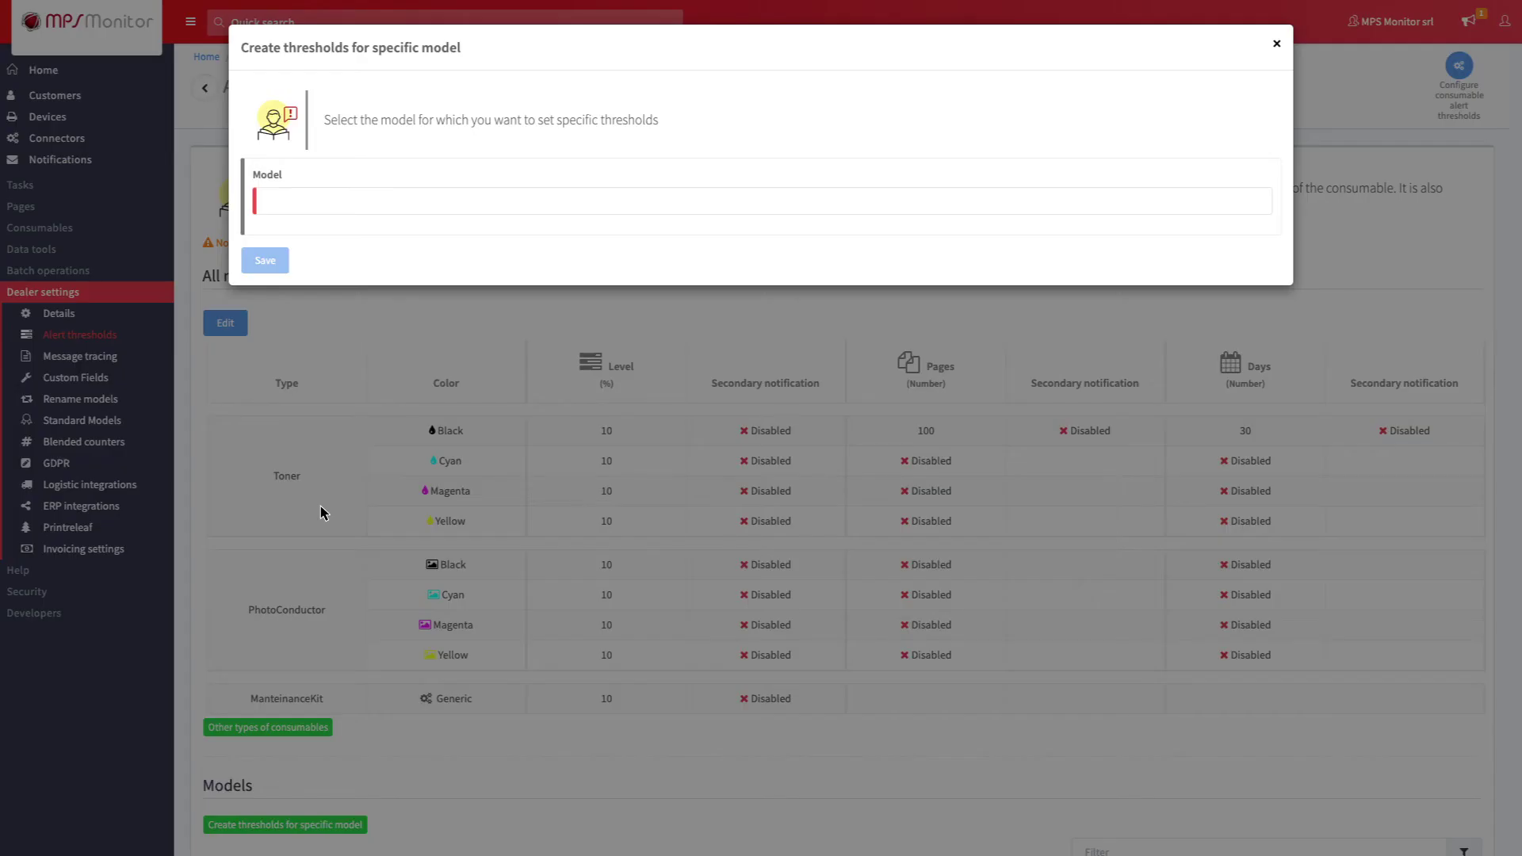
pyautogui.click(257, 196)
pyautogui.click(291, 248)
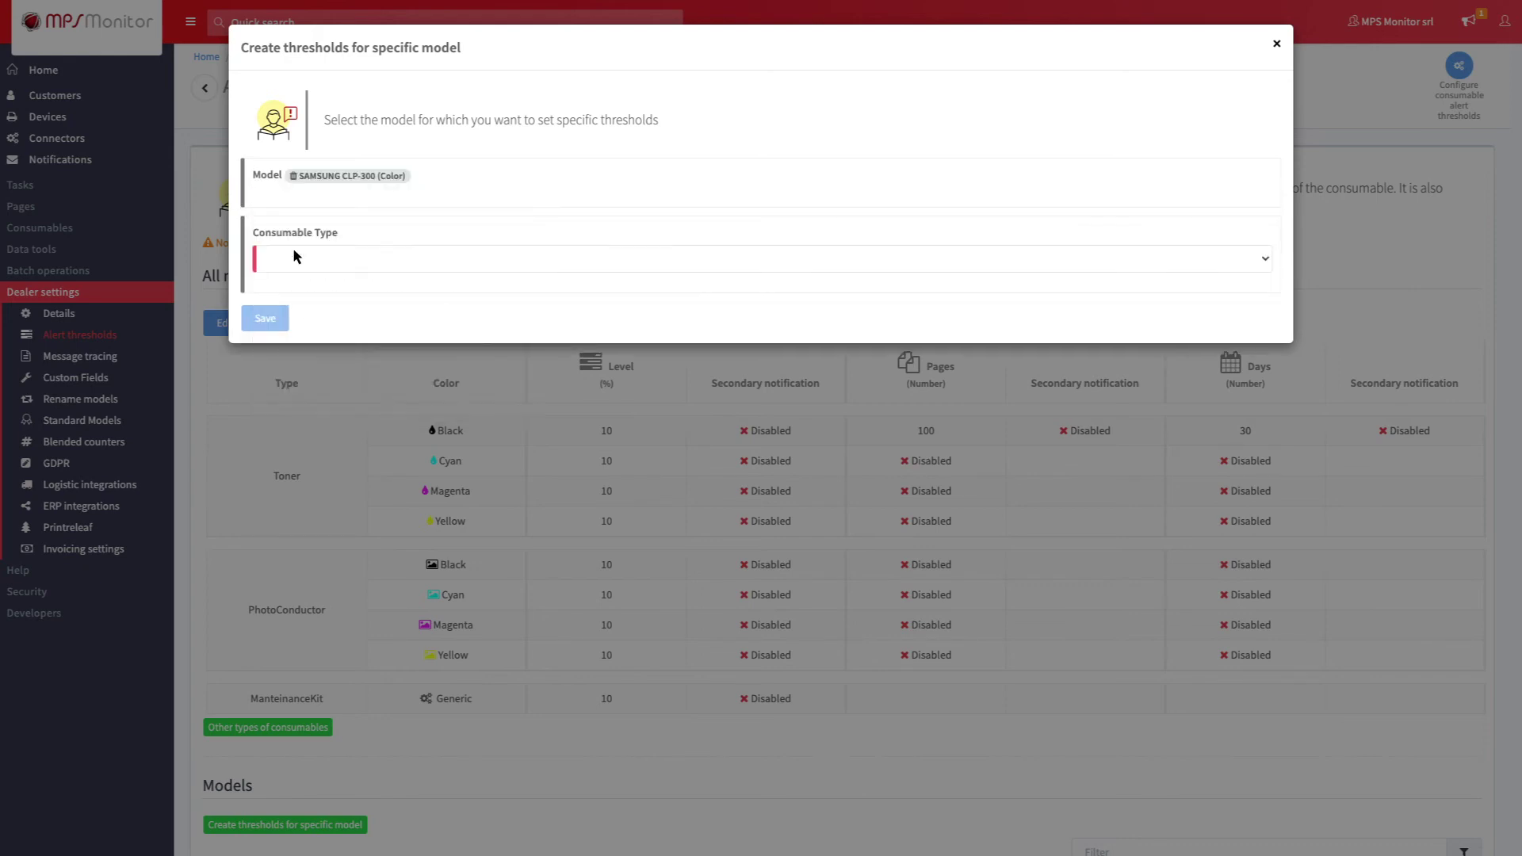
pyautogui.click(259, 259)
pyautogui.click(260, 317)
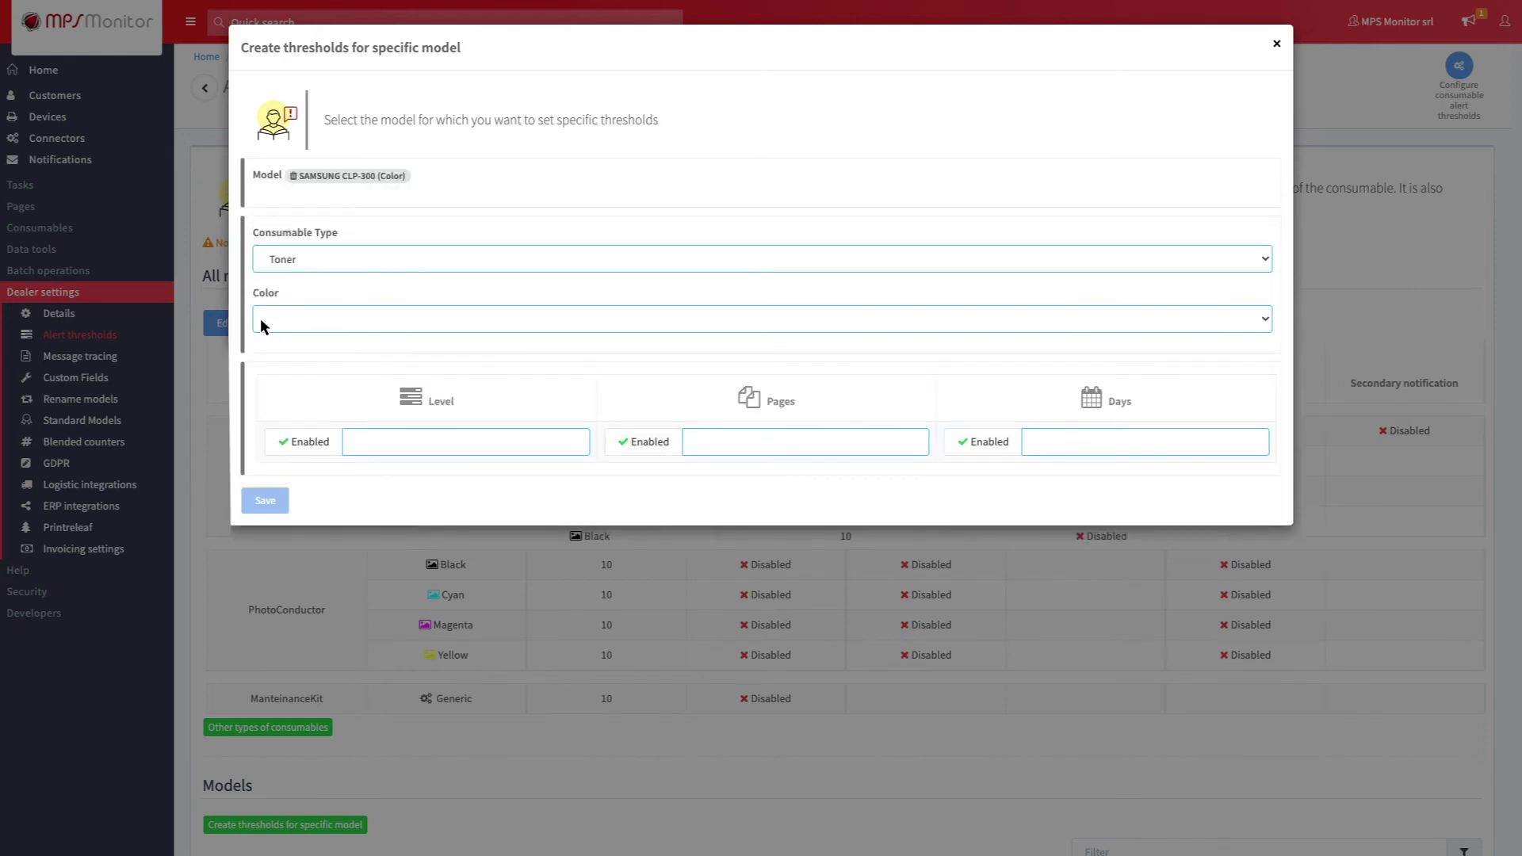
pyautogui.click(350, 441)
pyautogui.write('10')
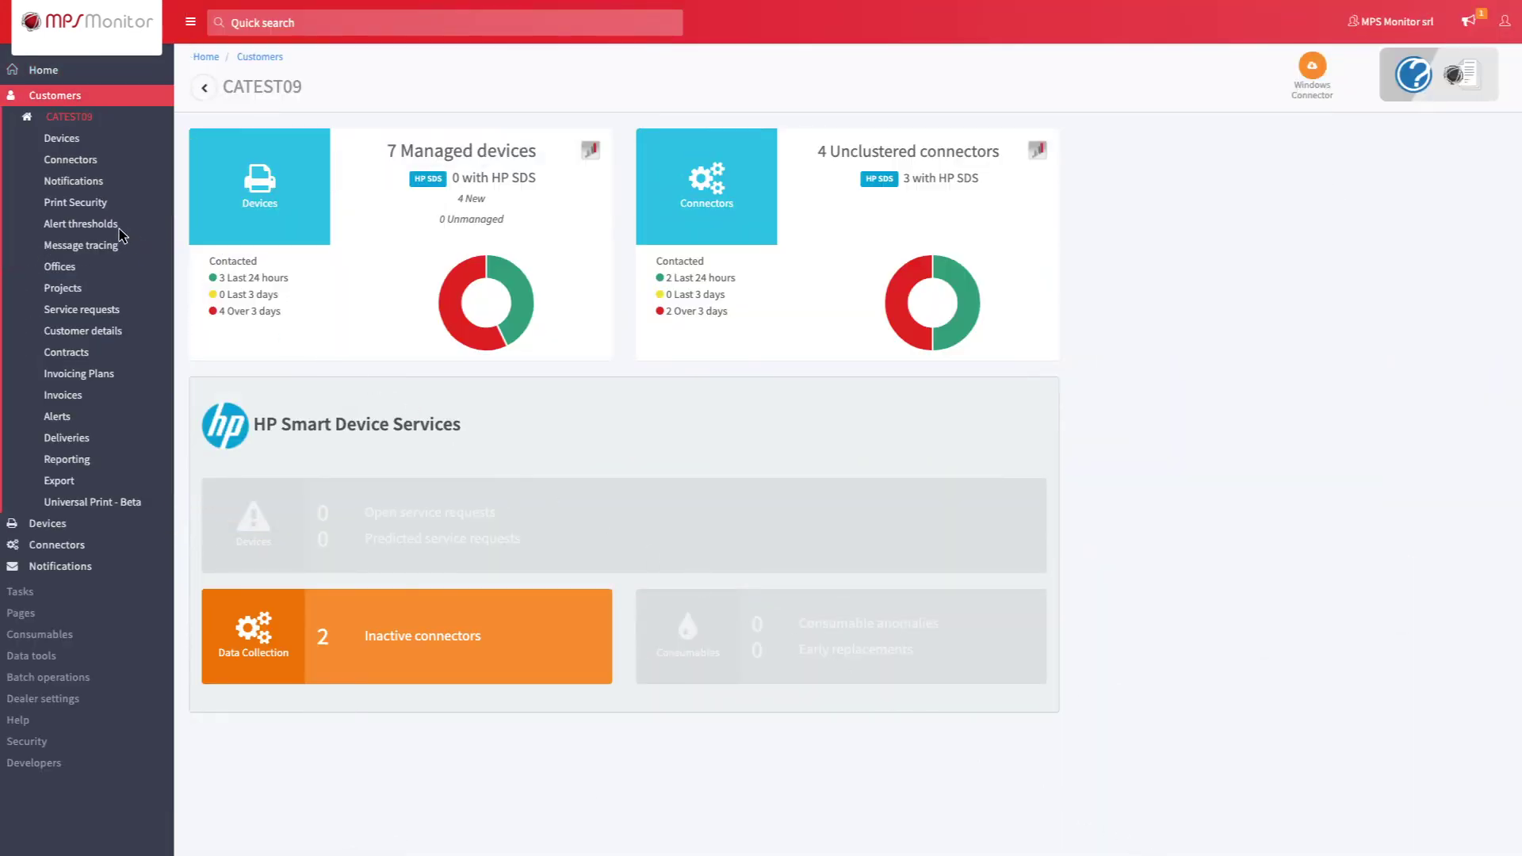
# Step: Open CATEST09's Alert thresholds page from the customer sidebar
pyautogui.click(81, 223)
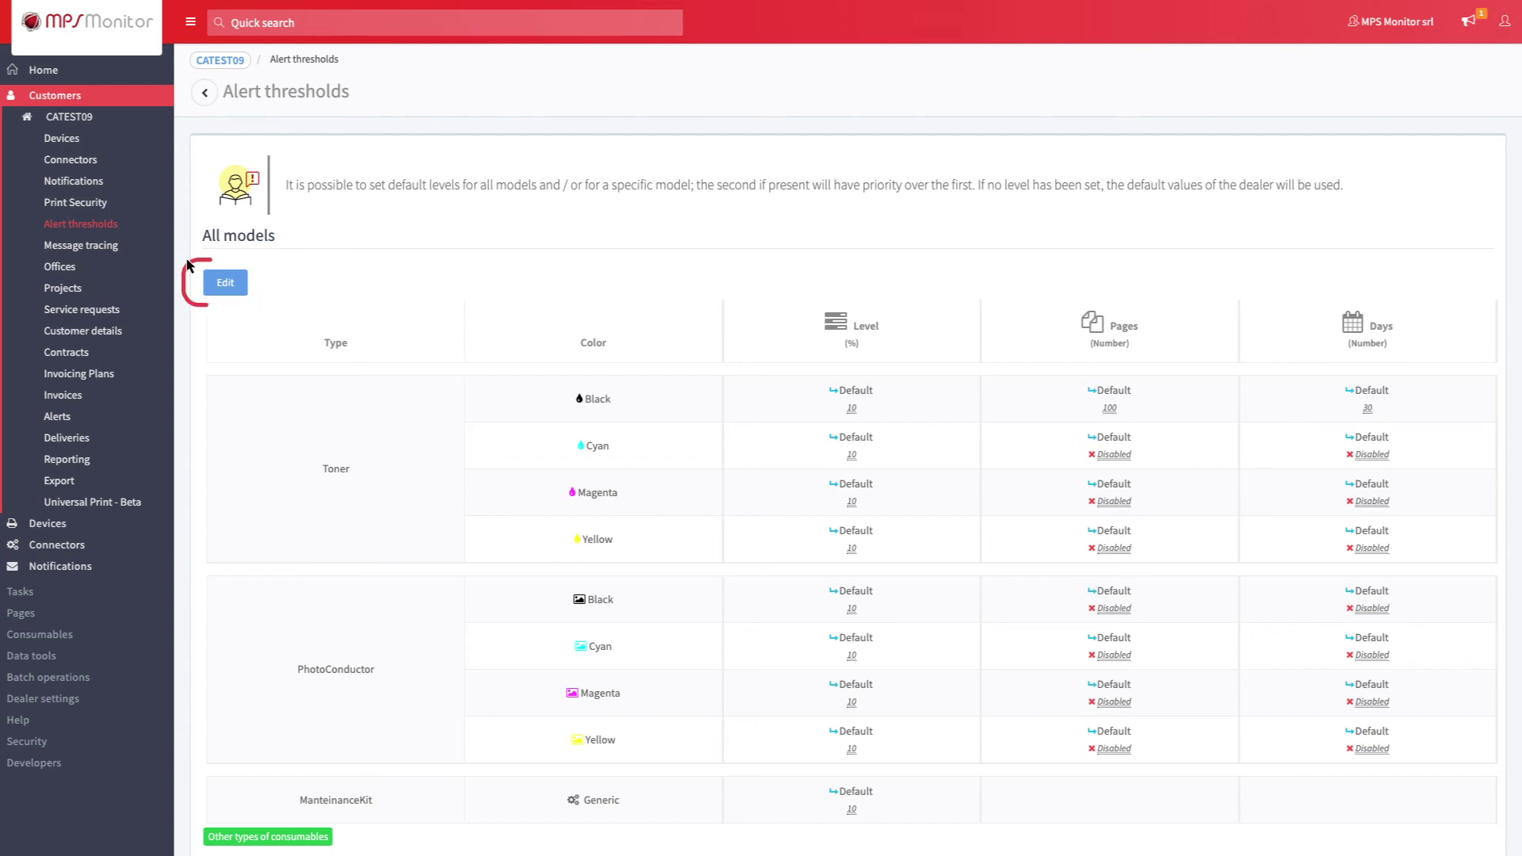
# Step: Replace the default all-models Black toner level with 15%
pyautogui.click(225, 282)
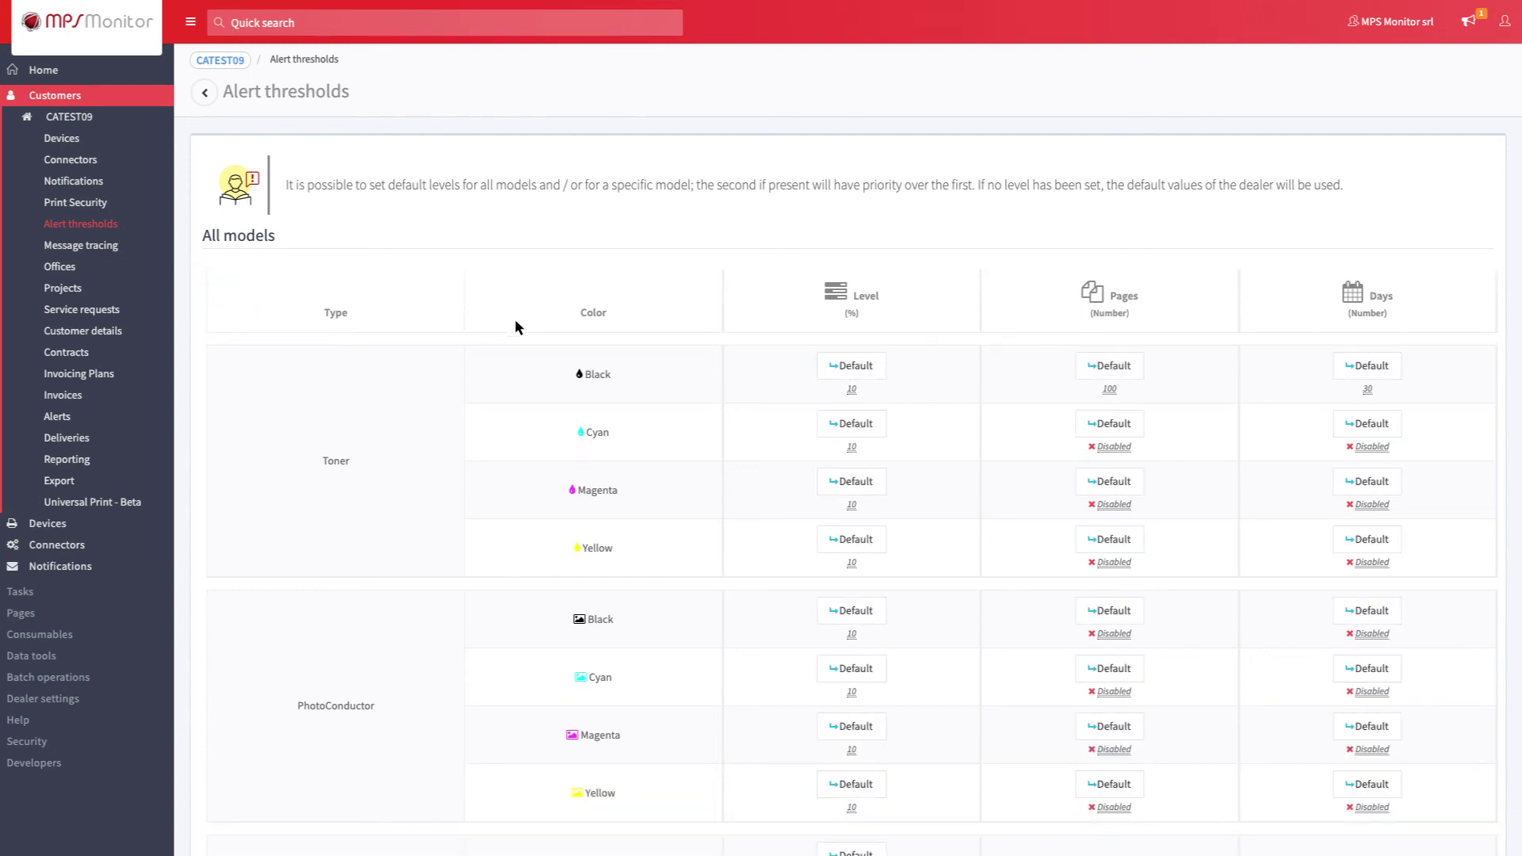
pyautogui.click(876, 368)
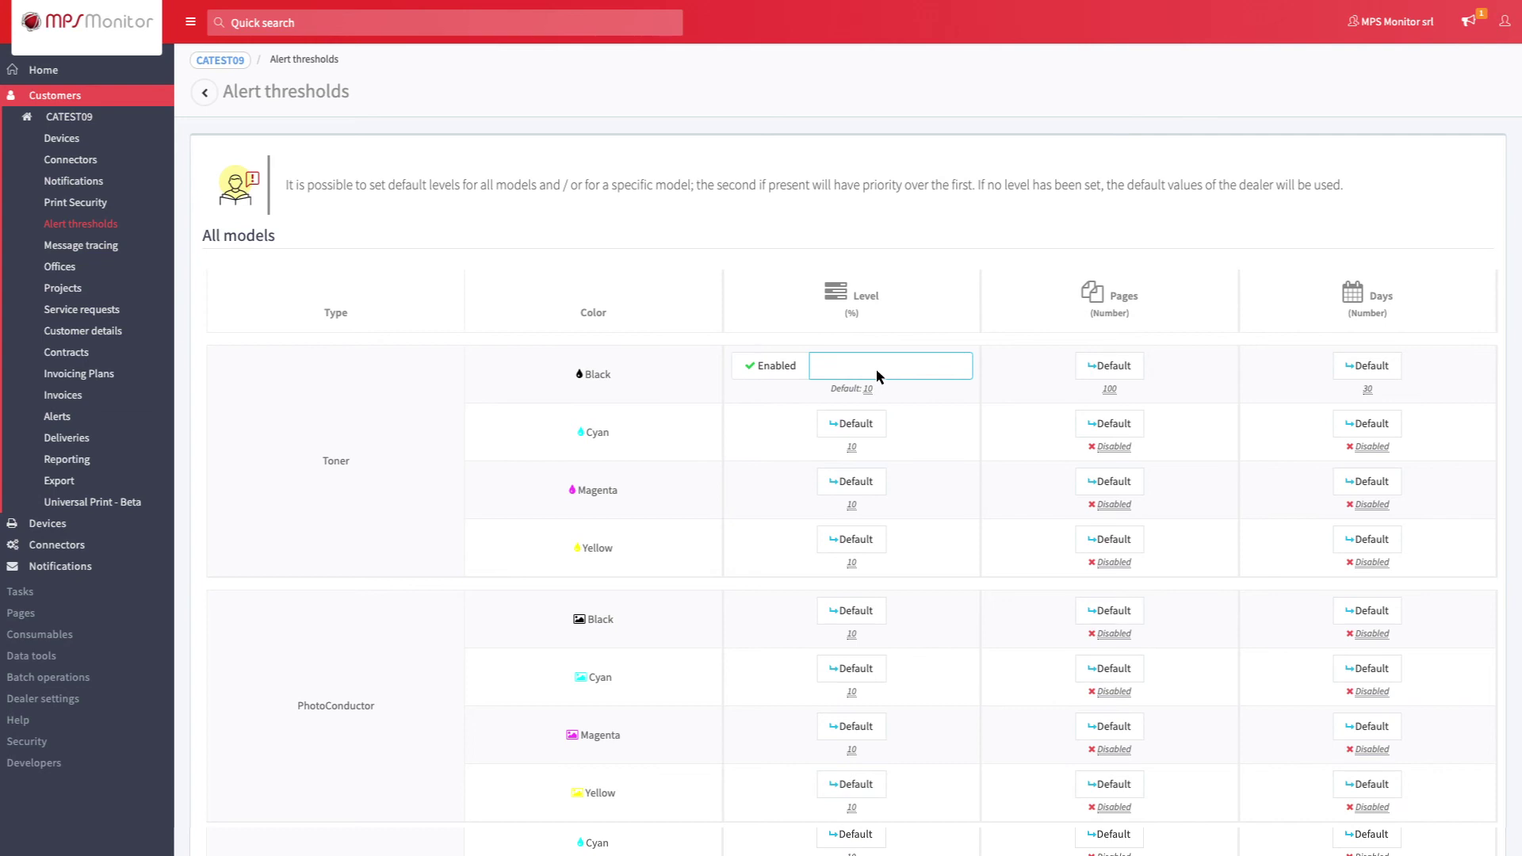
pyautogui.write('15')
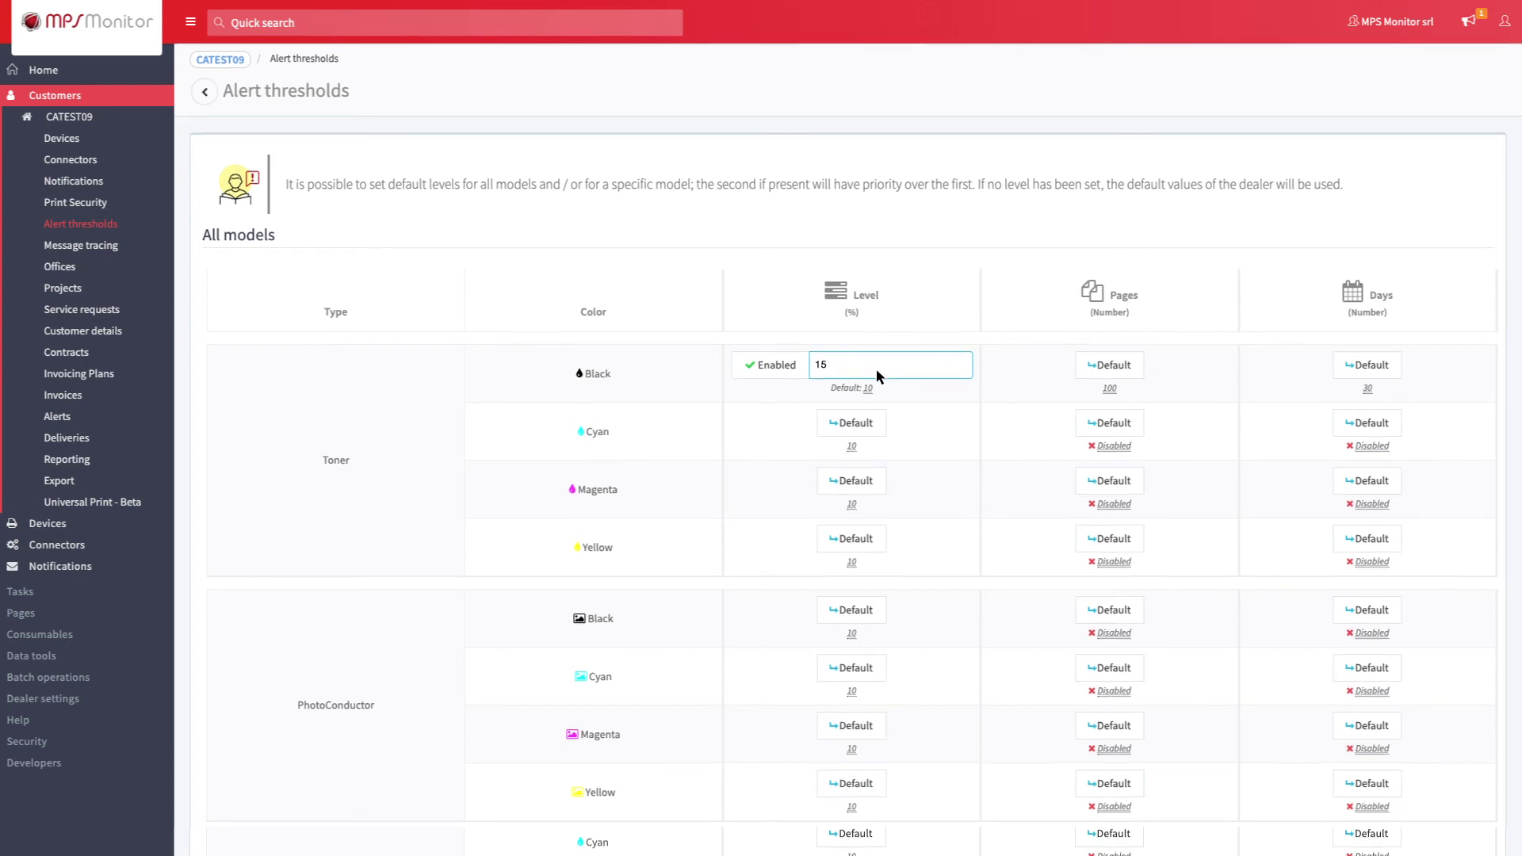
pyautogui.scroll(-1, 877, 369)
pyautogui.scroll(-3, 877, 378)
pyautogui.scroll(-2, 877, 379)
pyautogui.scroll(-1, 876, 378)
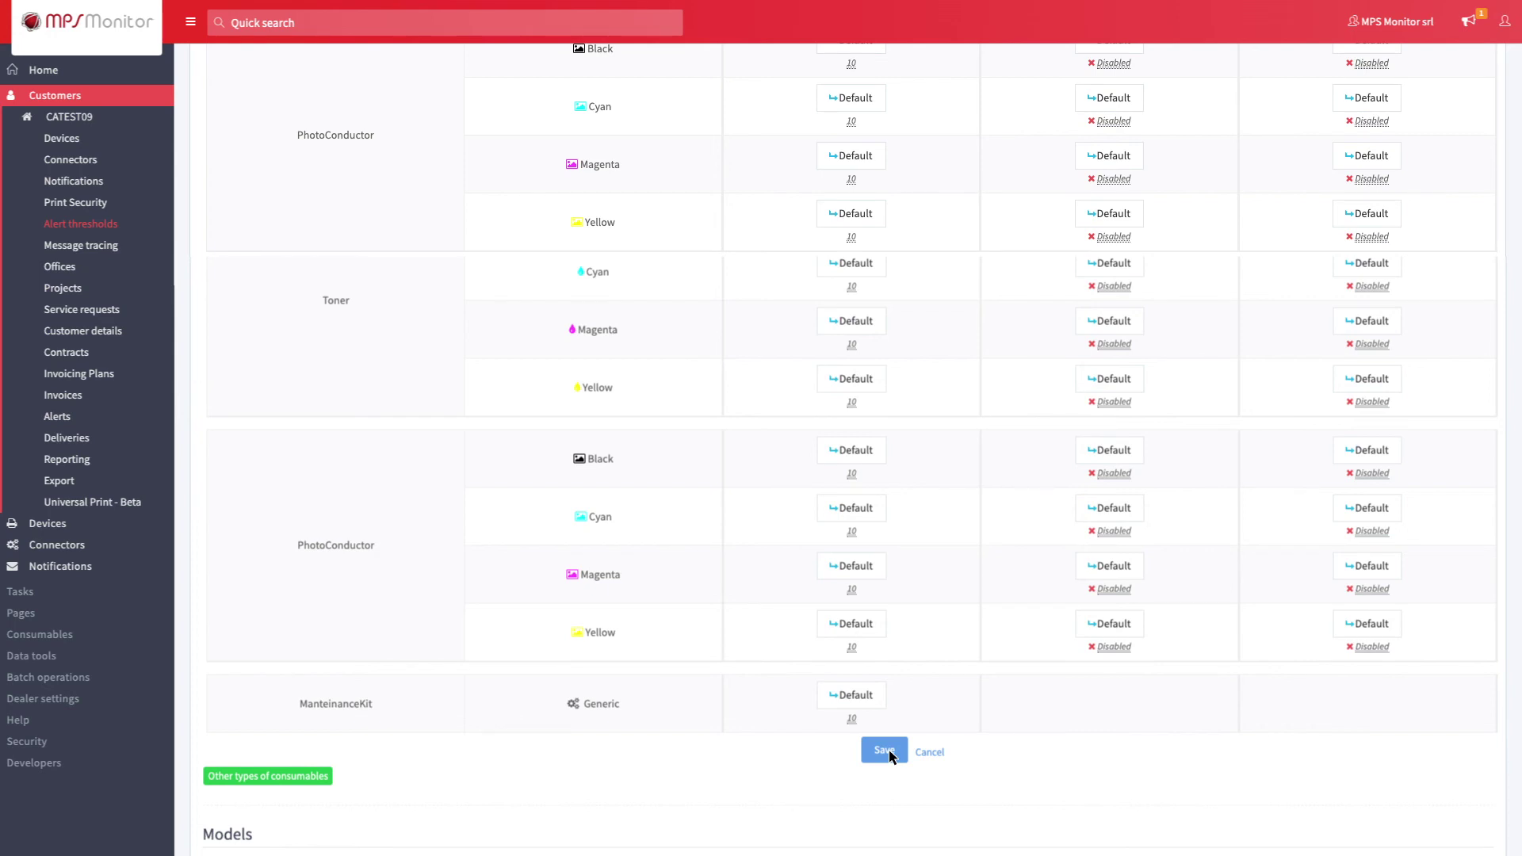
pyautogui.scroll(-2, 888, 753)
pyautogui.scroll(-2, 889, 753)
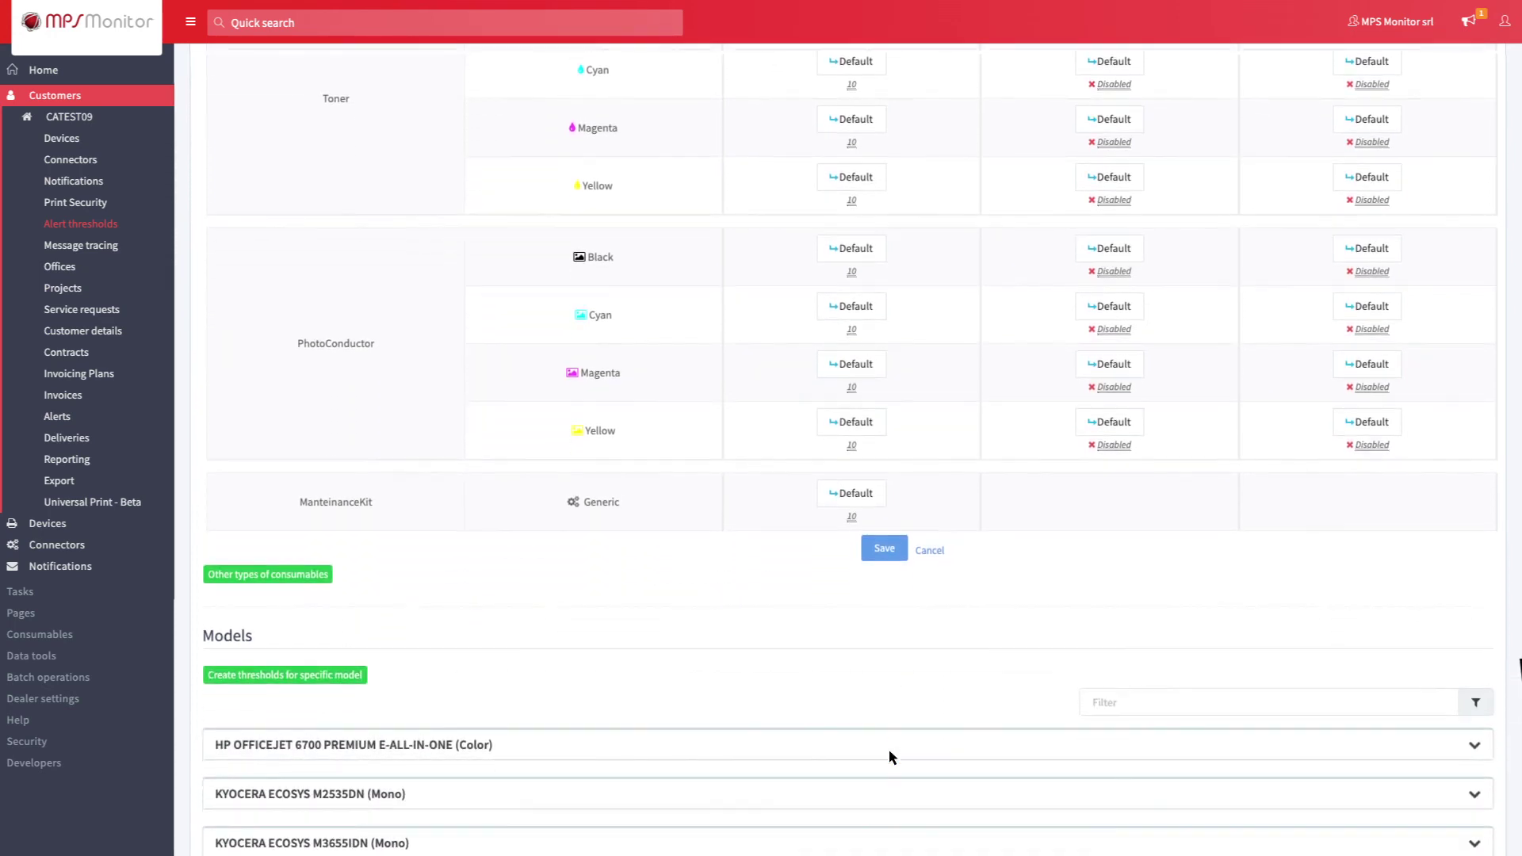
pyautogui.scroll(-1, 888, 752)
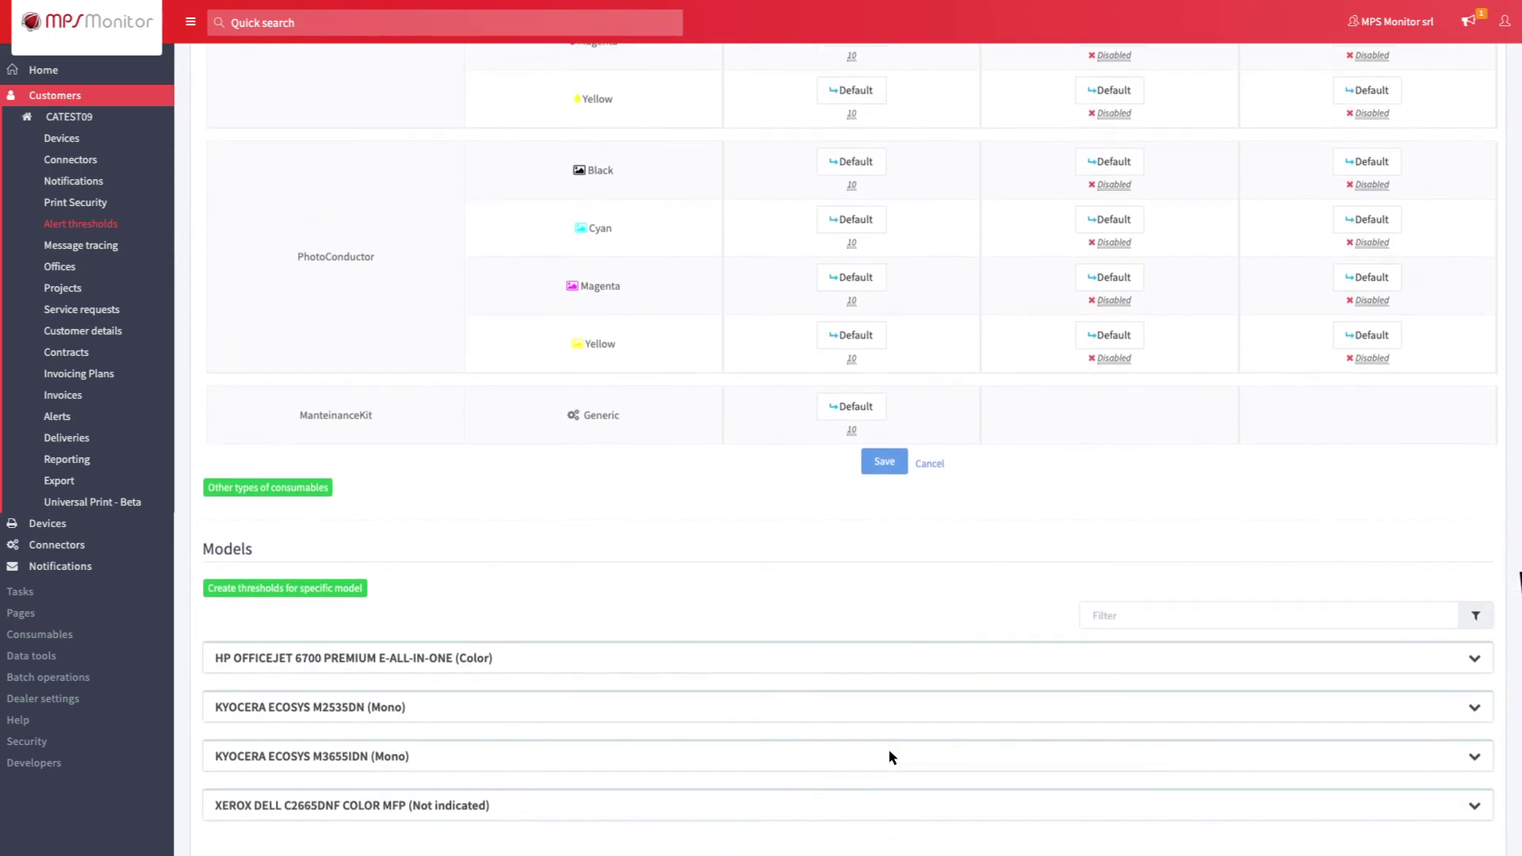
# Step: Save a KYOCERA ECOSYS M2535DN Black toner threshold with 100 pages and 30 days
pyautogui.click(334, 588)
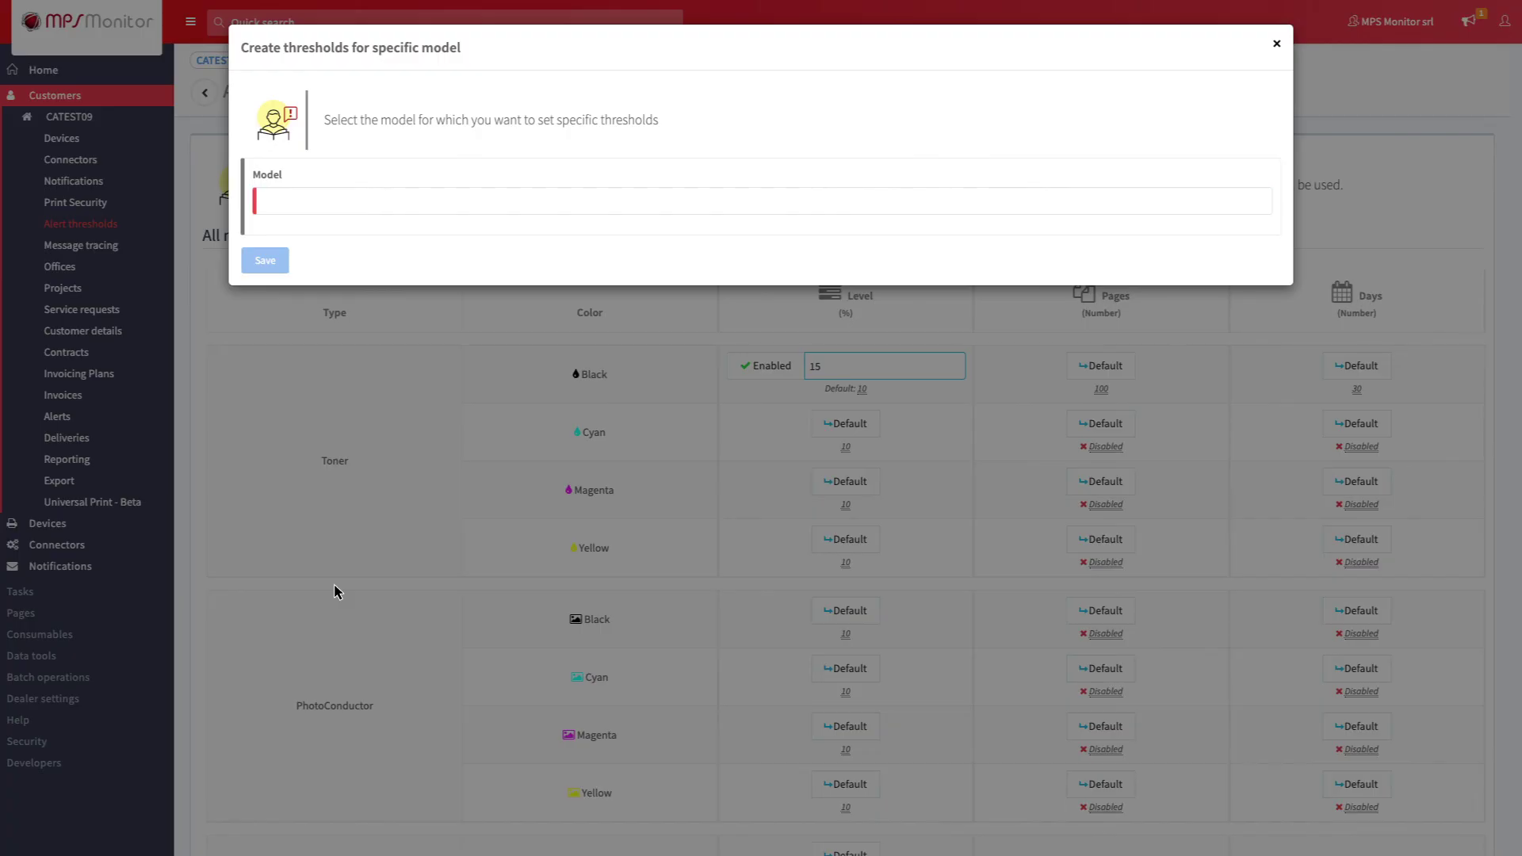
pyautogui.click(263, 209)
pyautogui.click(267, 252)
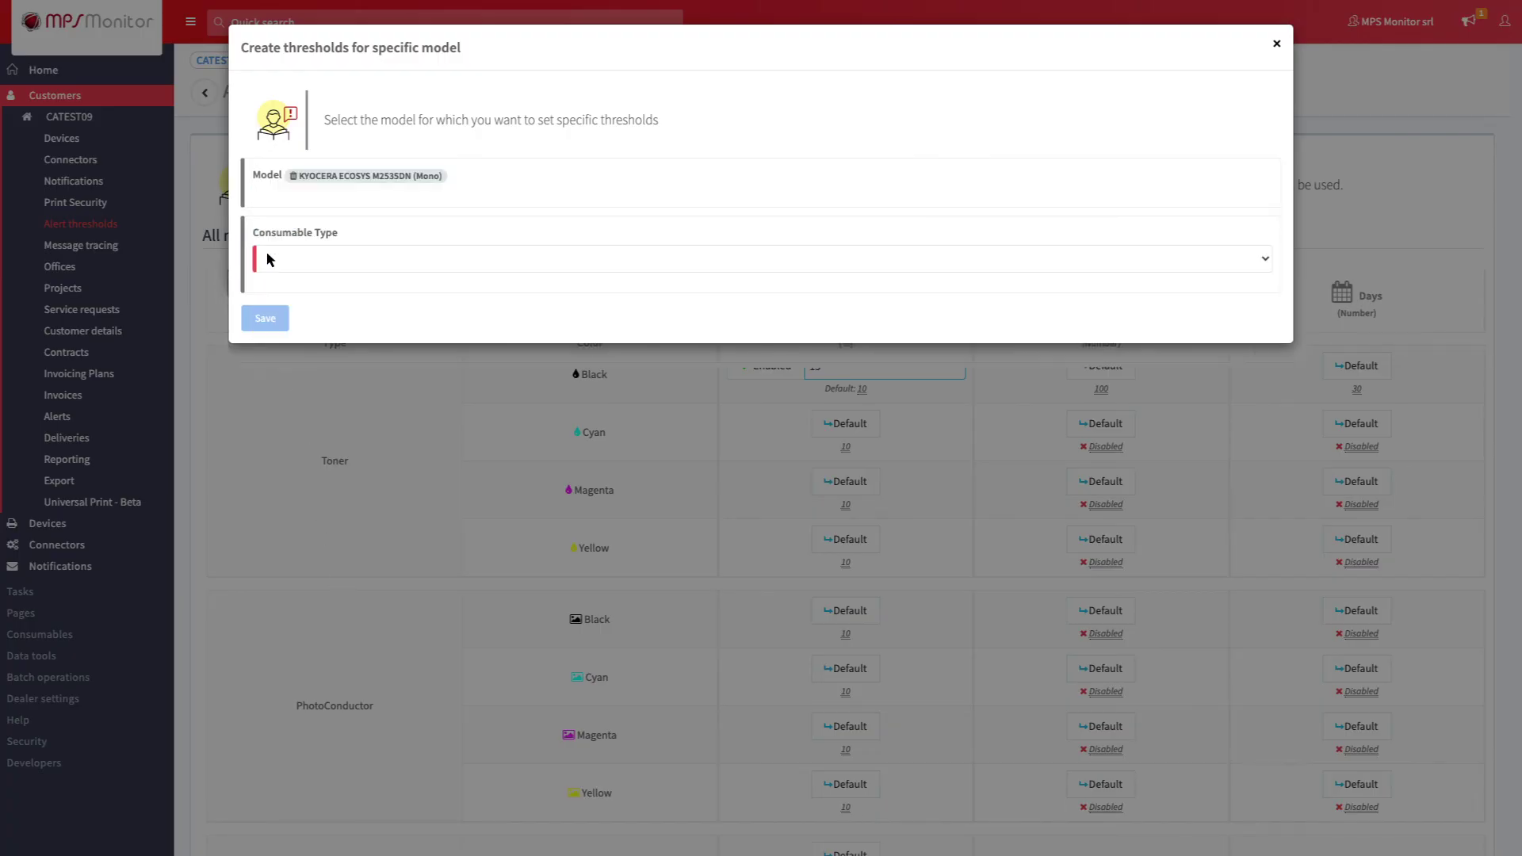
pyautogui.click(266, 256)
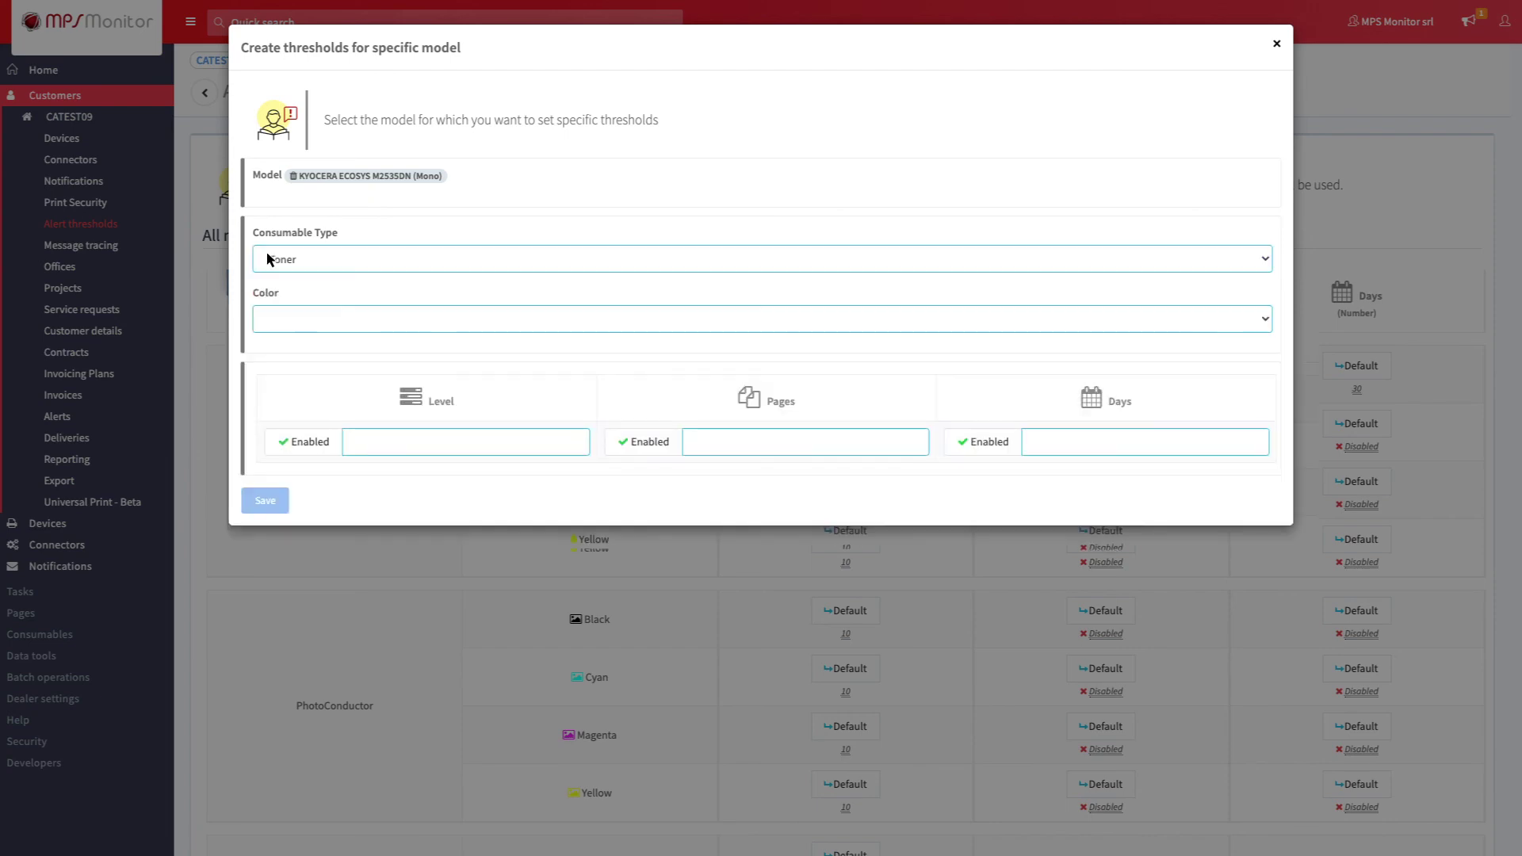
pyautogui.click(266, 318)
pyautogui.click(785, 442)
pyautogui.write('100')
pyautogui.click(1142, 442)
pyautogui.write('30')
pyautogui.click(264, 501)
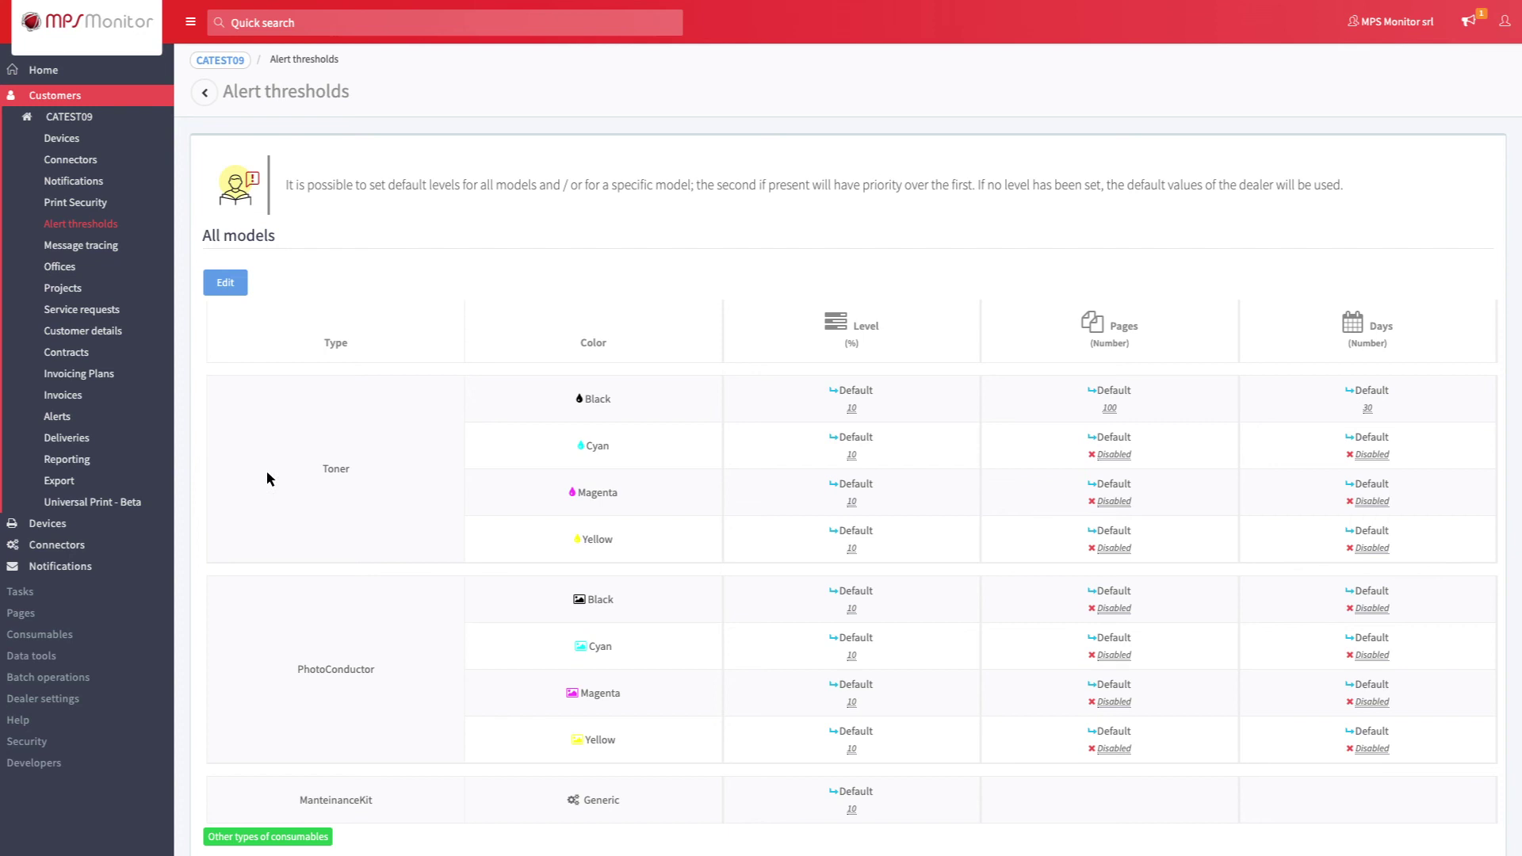
# Step: Open device R4Q0X47094 from Devices and start a device-specific alert threshold
pyautogui.click(61, 138)
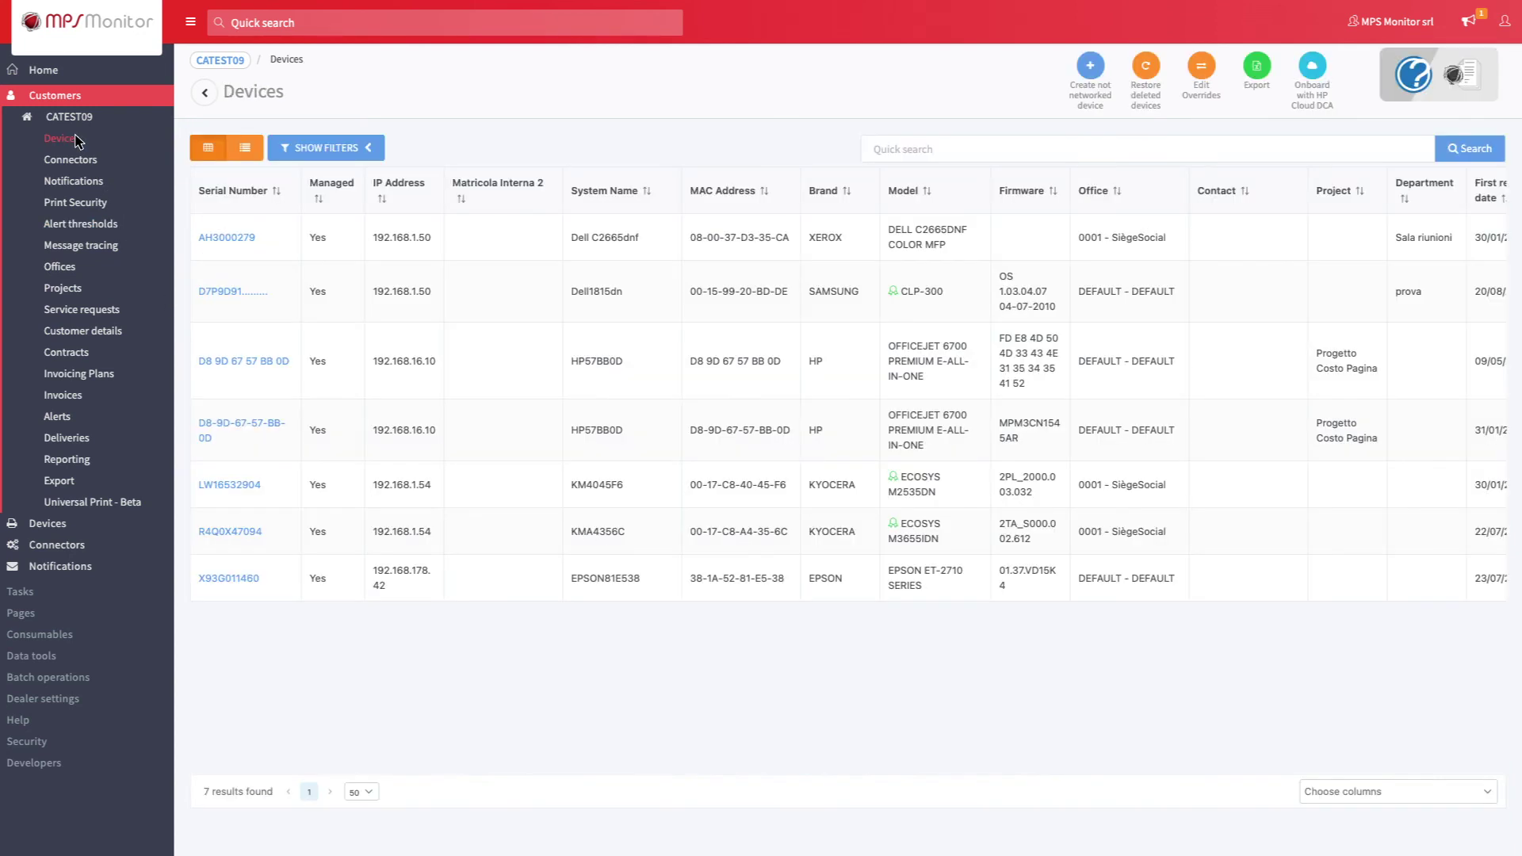
pyautogui.click(253, 532)
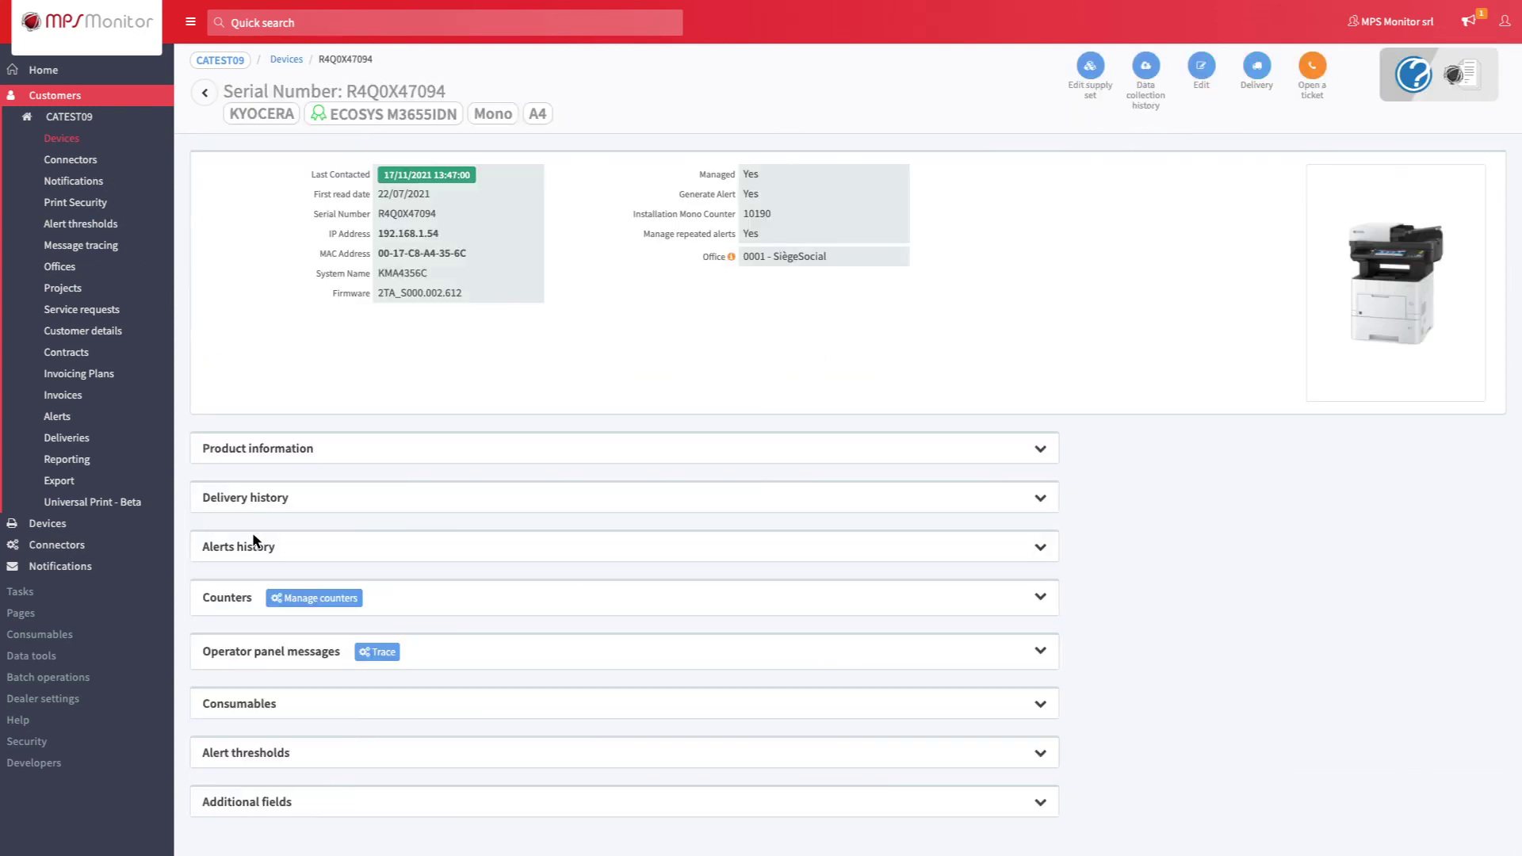
pyautogui.click(365, 755)
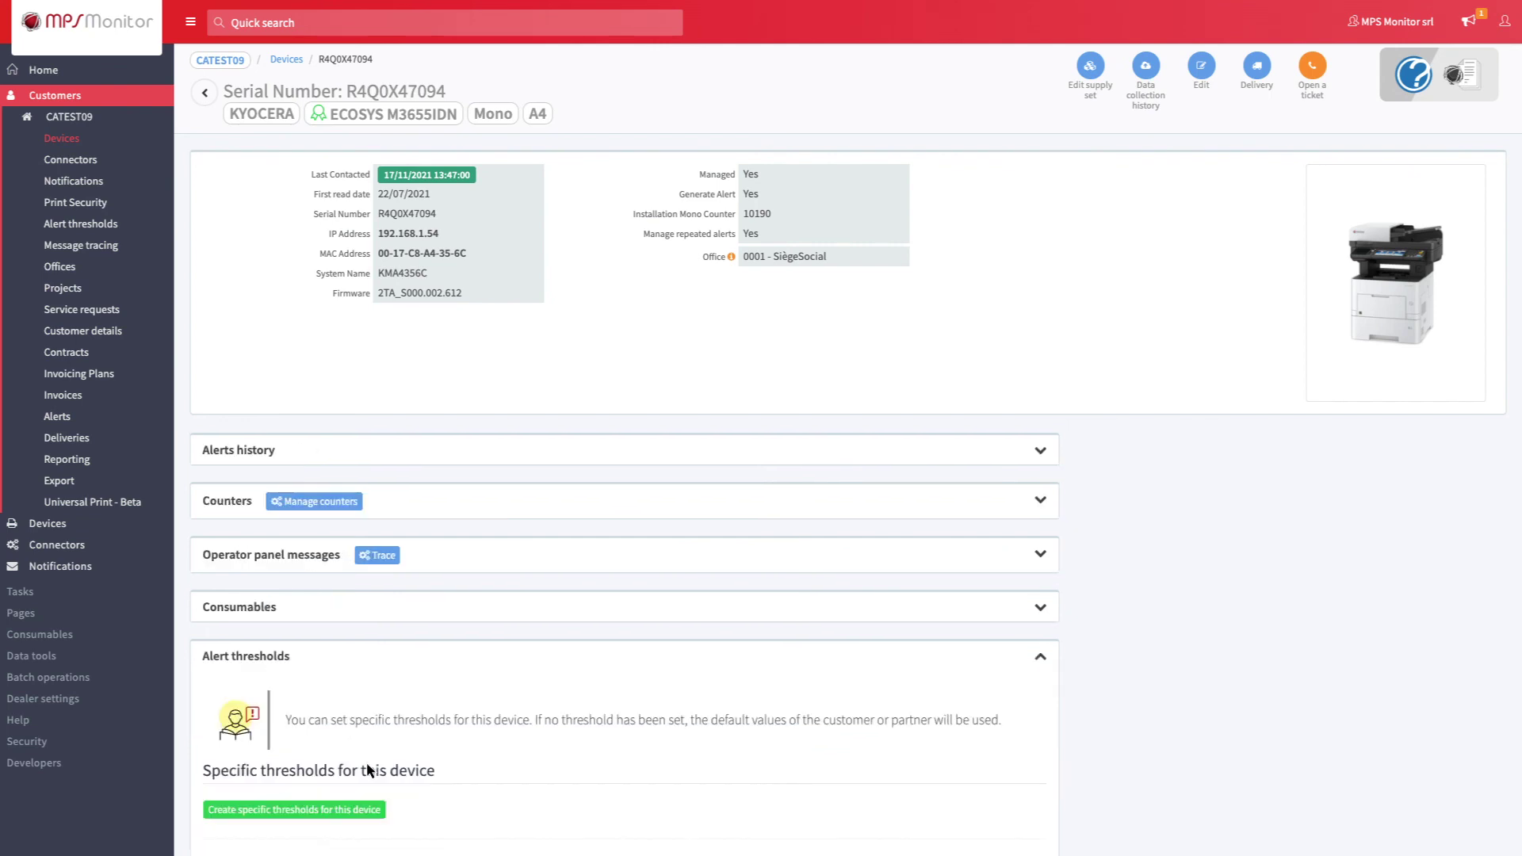
pyautogui.click(376, 813)
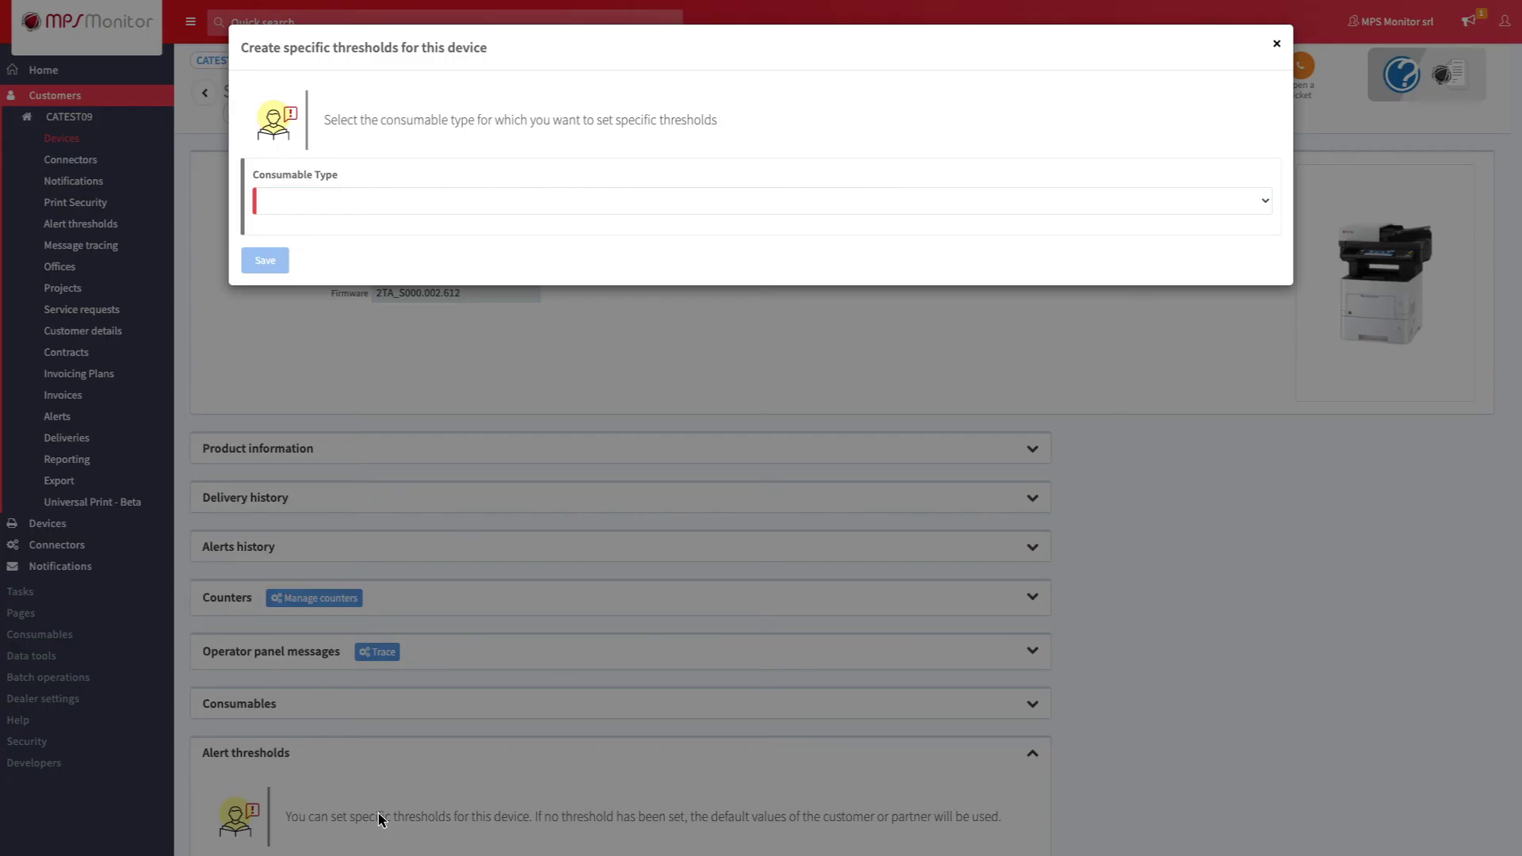
# Step: Save Black toner thresholds of 100 pages and 30 days for this device
pyautogui.click(260, 206)
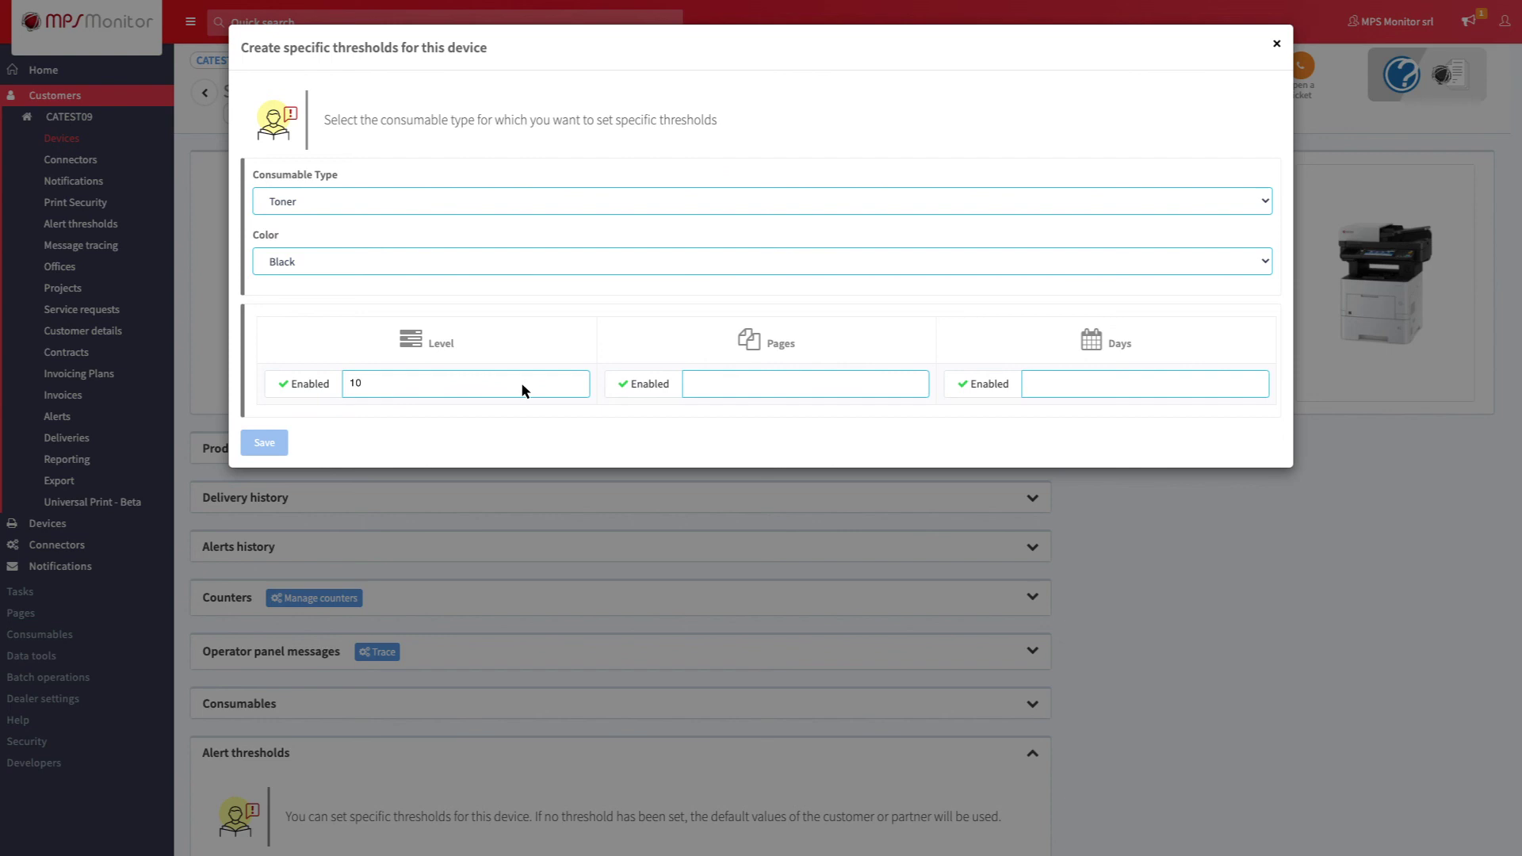
pyautogui.click(713, 383)
pyautogui.write('100')
pyautogui.click(1071, 383)
pyautogui.write('30')
pyautogui.click(265, 442)
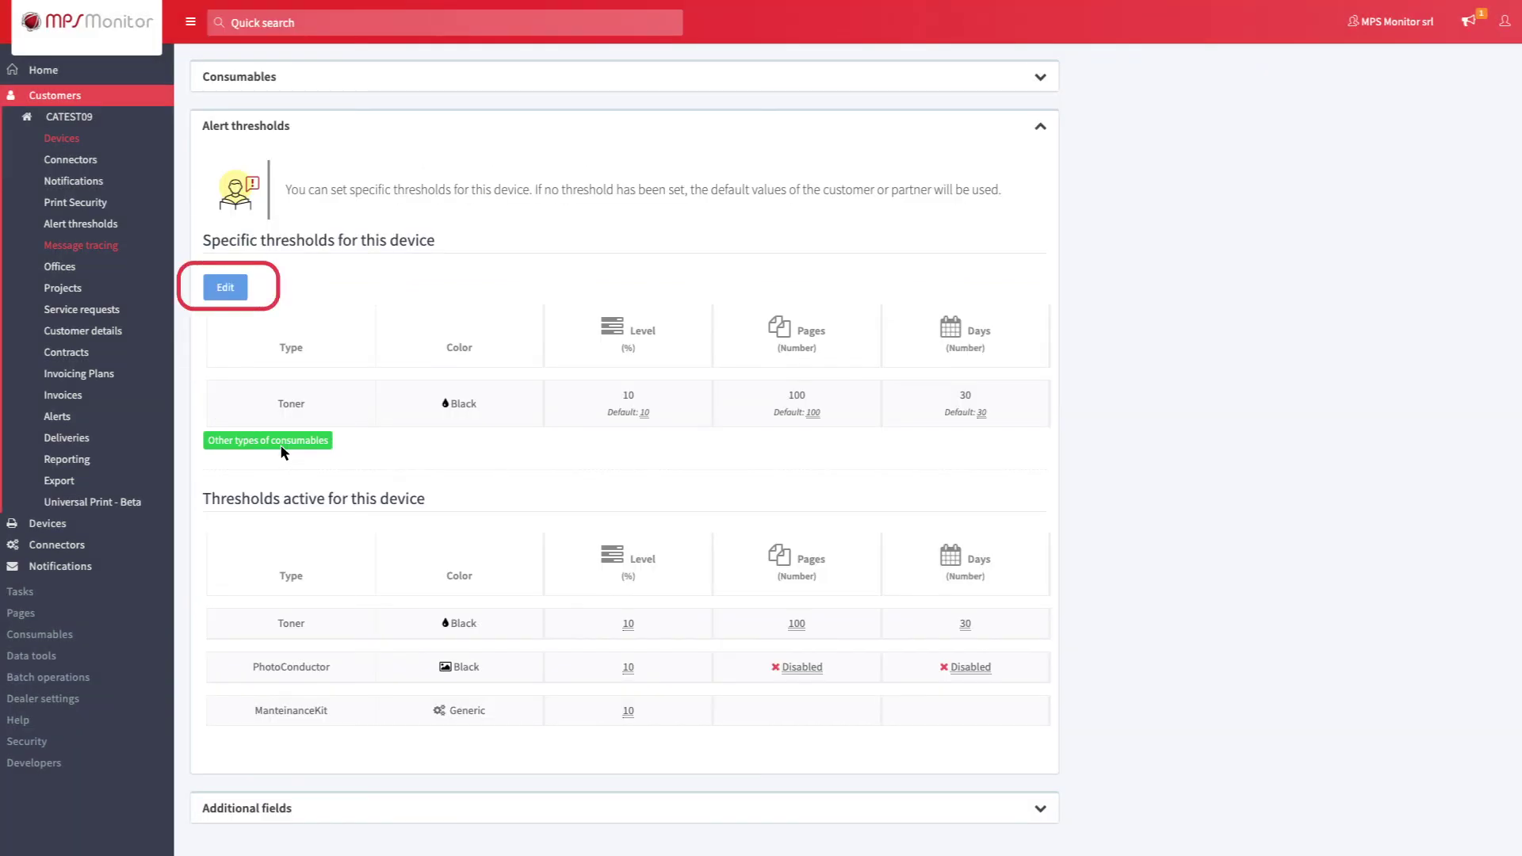